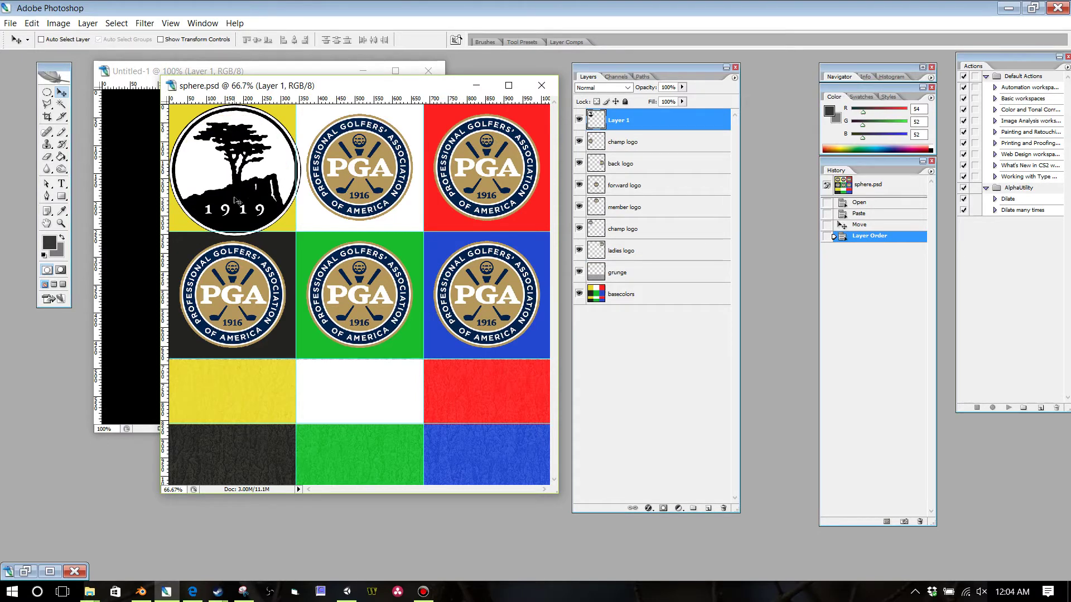
Scale the tree logo layer down to about 84.6%.
{"action": "left_click", "coordinate": [32, 23]}
{"action": "mouse_move", "coordinate": [84, 255]}
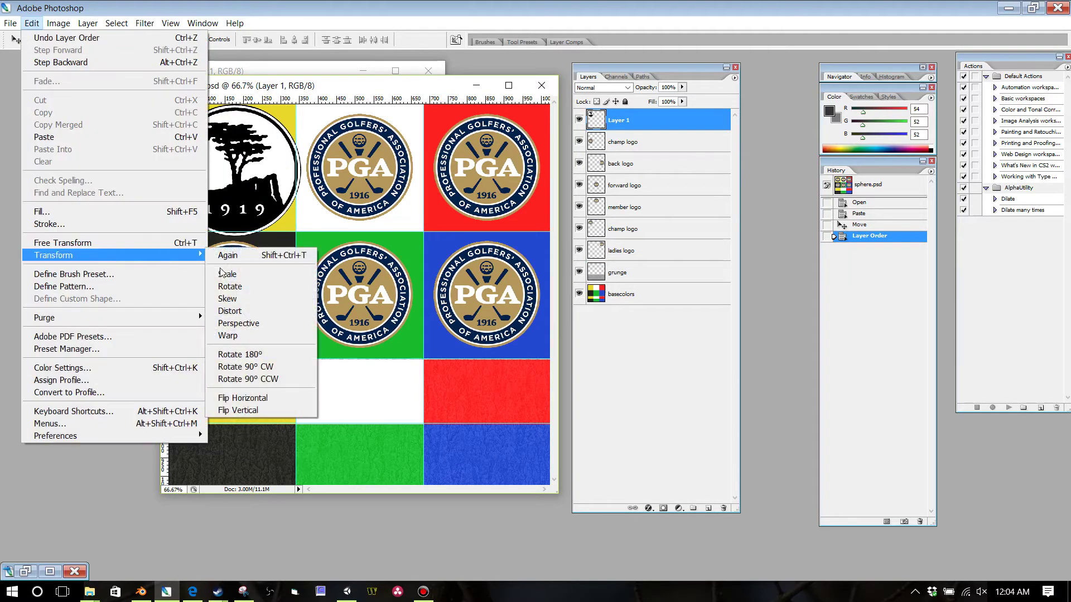
{"action": "left_click", "coordinate": [260, 273]}
{"action": "left_click_drag", "start_coordinate": [292, 232], "coordinate": [286, 224]}
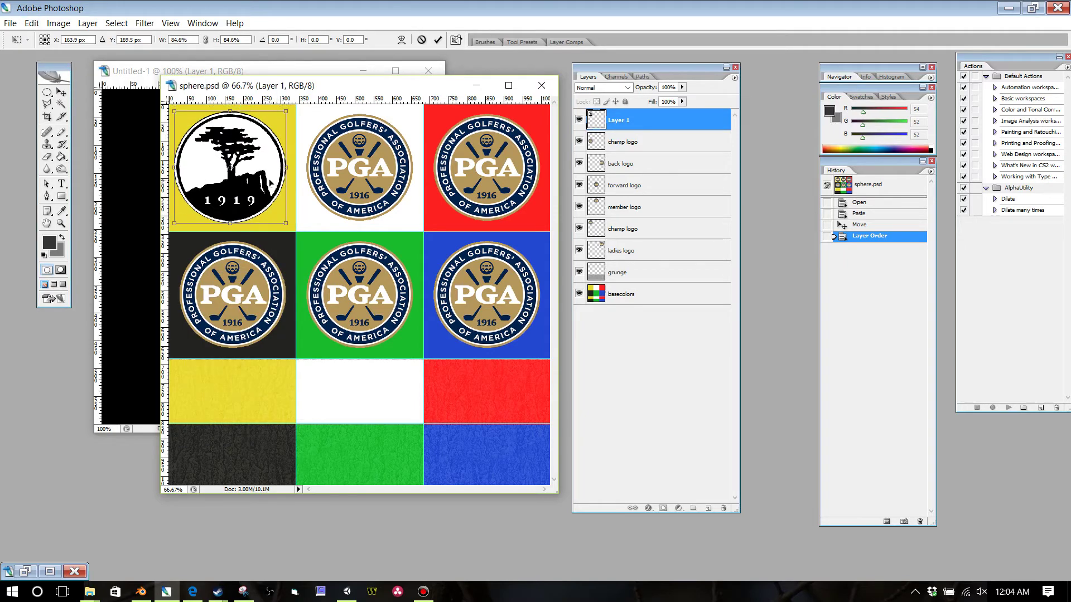
{"action": "key", "text": "Return"}
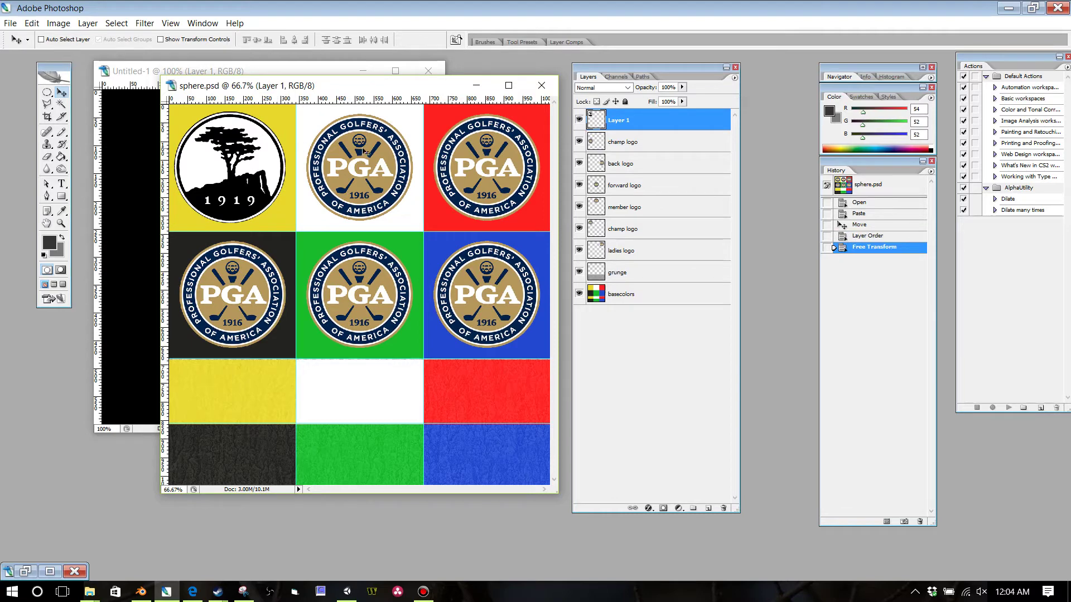
Duplicate the tree logo layer and move the copy onto the white cell.
{"action": "right_click", "coordinate": [644, 124]}
{"action": "left_click", "coordinate": [670, 156]}
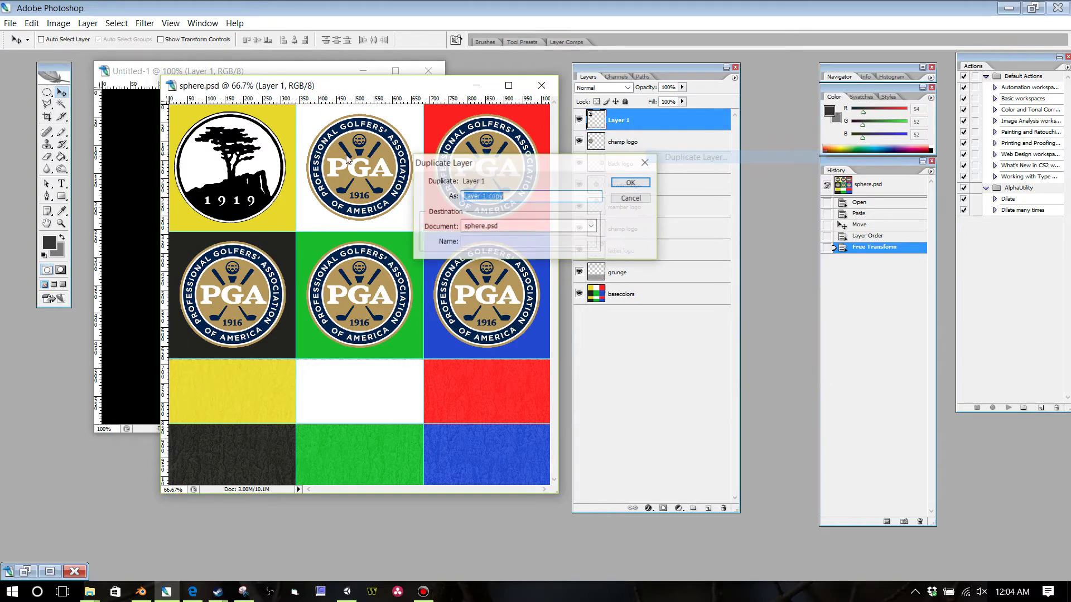
{"action": "left_click", "coordinate": [615, 184]}
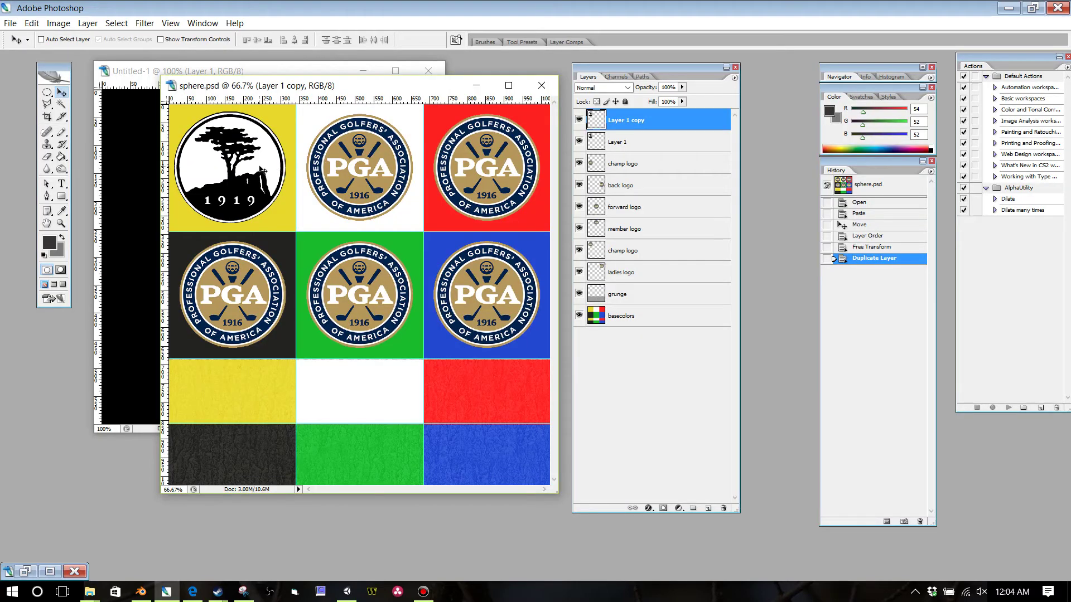
{"action": "key", "text": "Tab"}
{"action": "left_click_drag", "start_coordinate": [261, 169], "coordinate": [389, 169]}
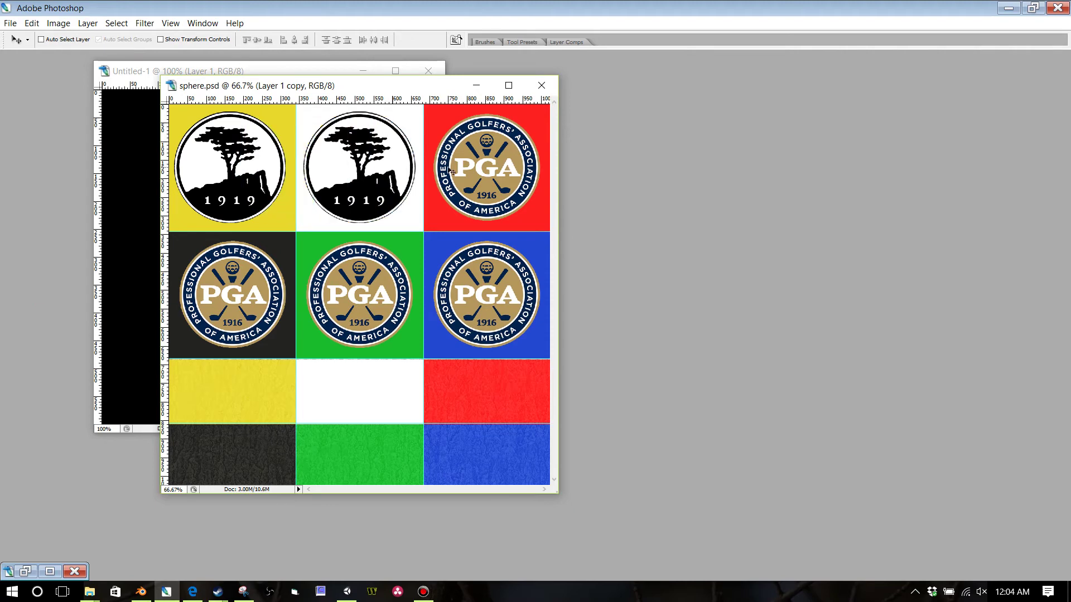
{"action": "key", "text": "Tab"}
Duplicate the logo again and place the second copy over the red cell's PGA logo.
{"action": "right_click", "coordinate": [635, 115]}
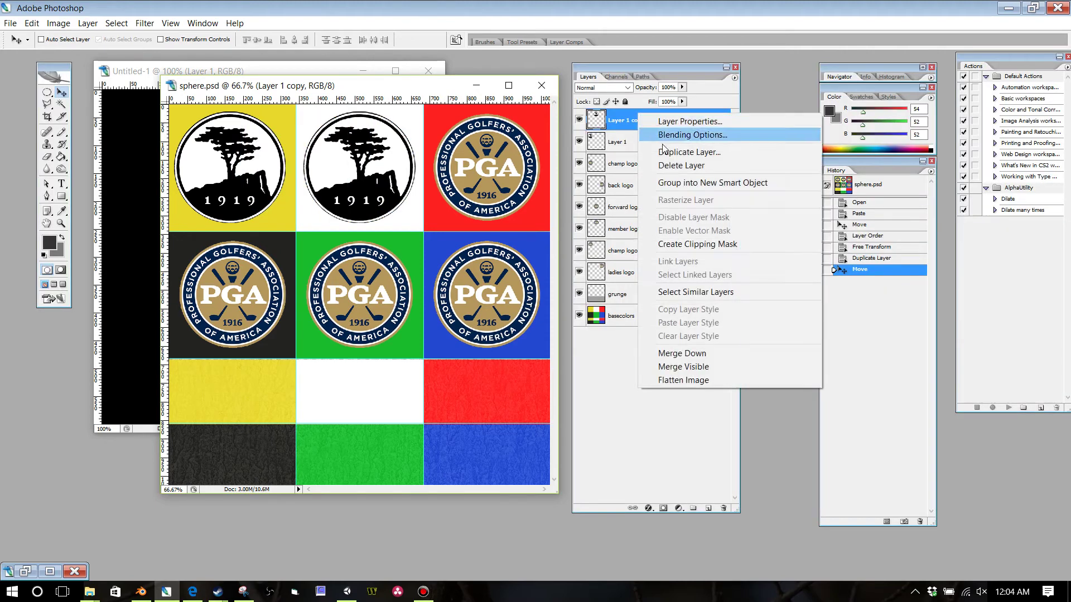
{"action": "left_click", "coordinate": [689, 151]}
{"action": "key", "text": "Return"}
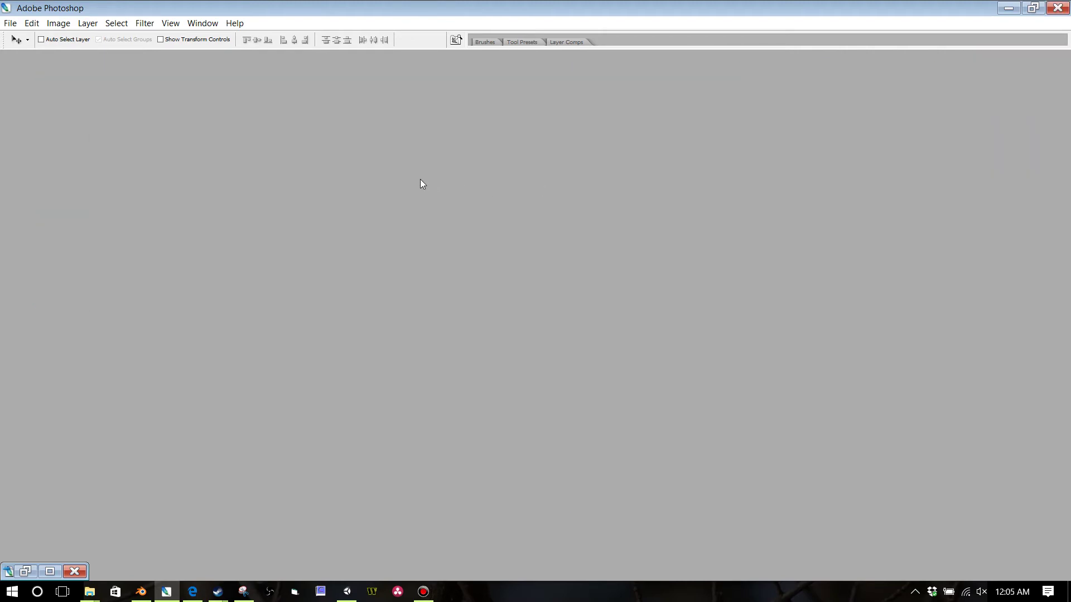
{"action": "key", "text": "Tab"}
{"action": "left_click_drag", "start_coordinate": [390, 178], "coordinate": [495, 174]}
{"action": "key", "text": "Tab"}
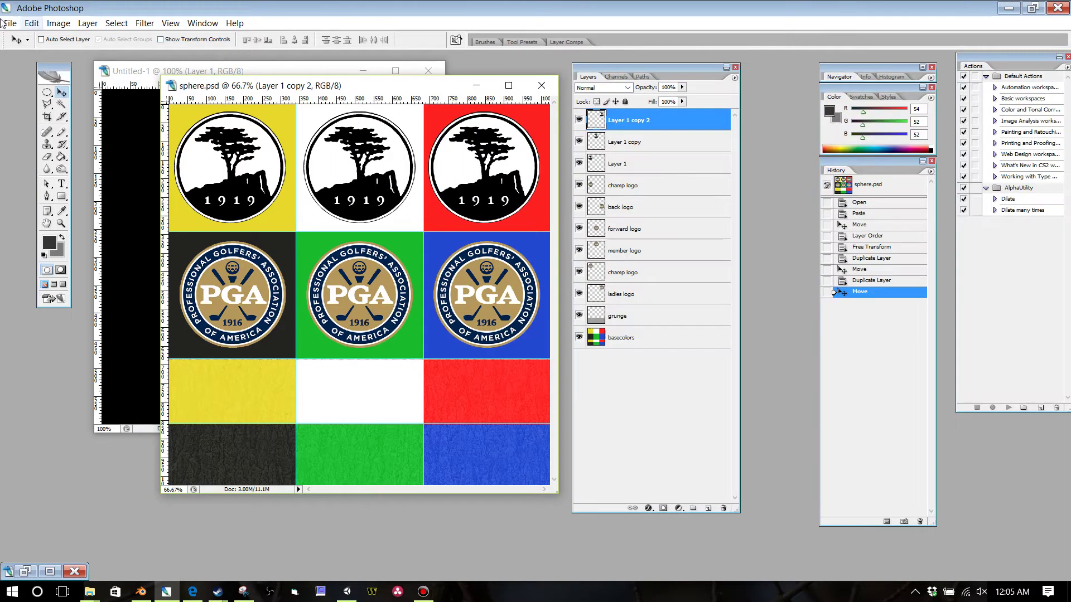
Save the sphere texture as sphere2.png in PNG format into the Objects/Textures folder.
{"action": "left_click", "coordinate": [9, 23]}
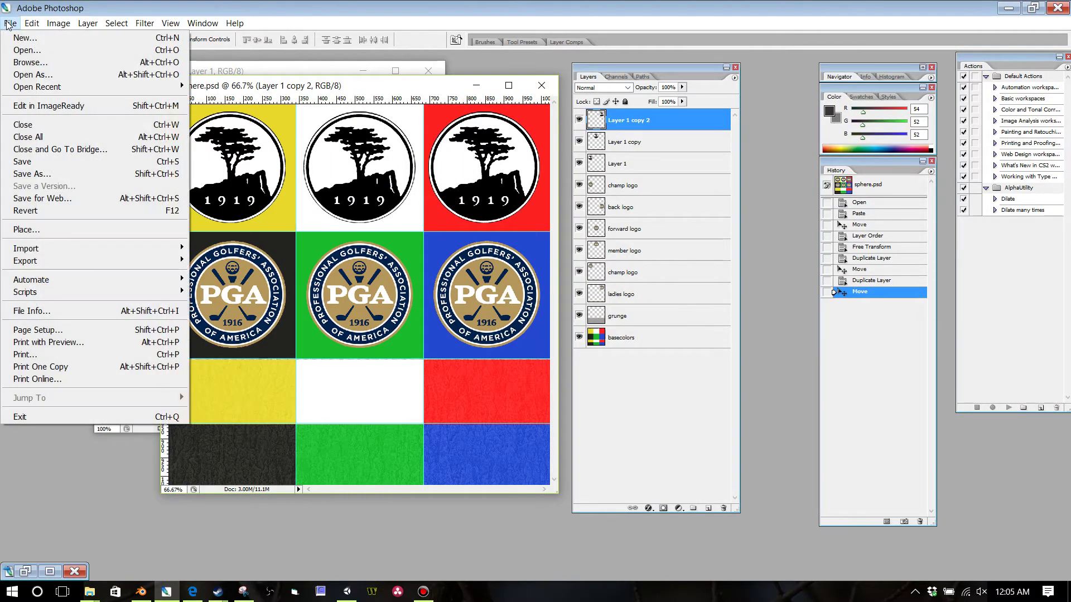
{"action": "left_click", "coordinate": [35, 174]}
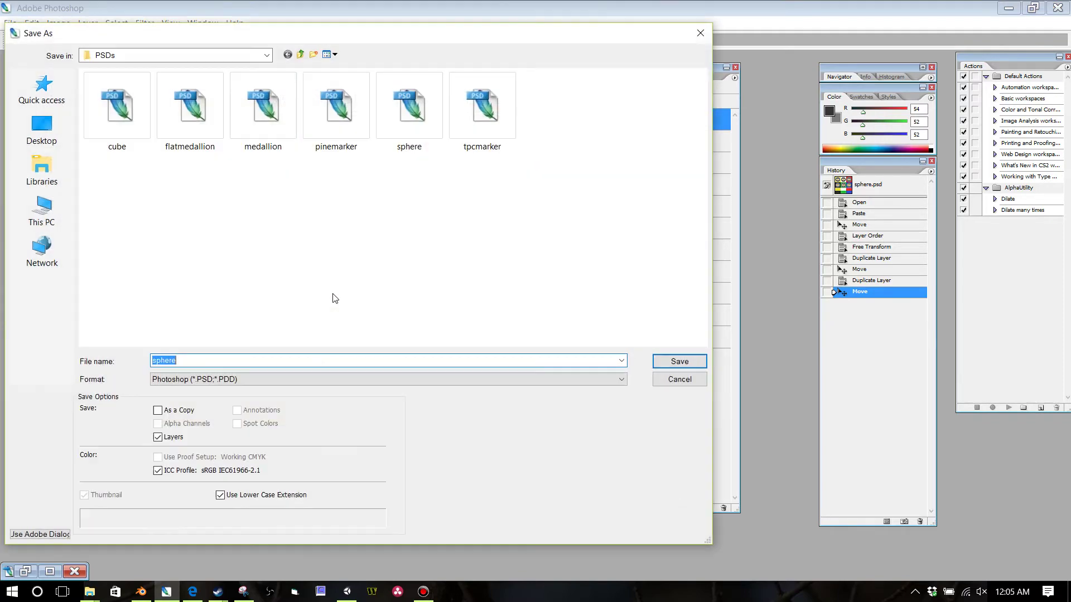
{"action": "left_click", "coordinate": [312, 379]}
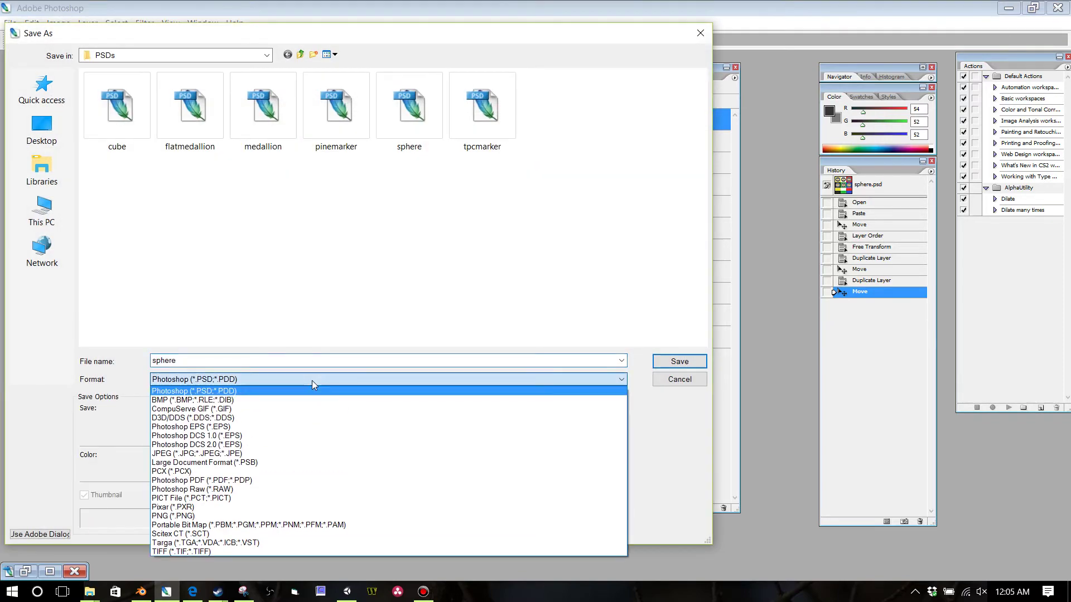
{"action": "left_click", "coordinate": [271, 515]}
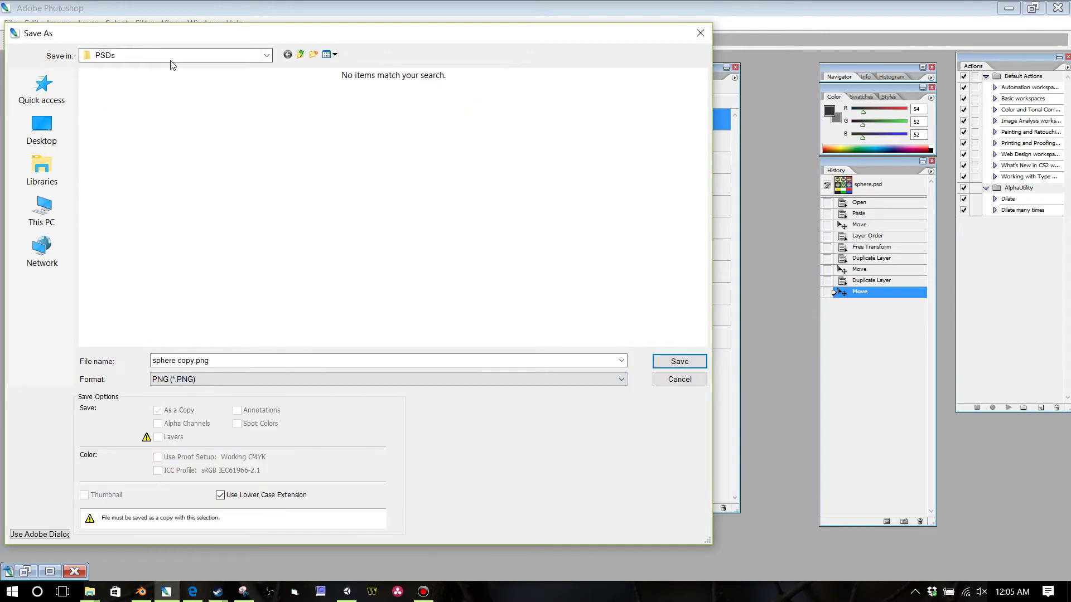
{"action": "left_click", "coordinate": [301, 55]}
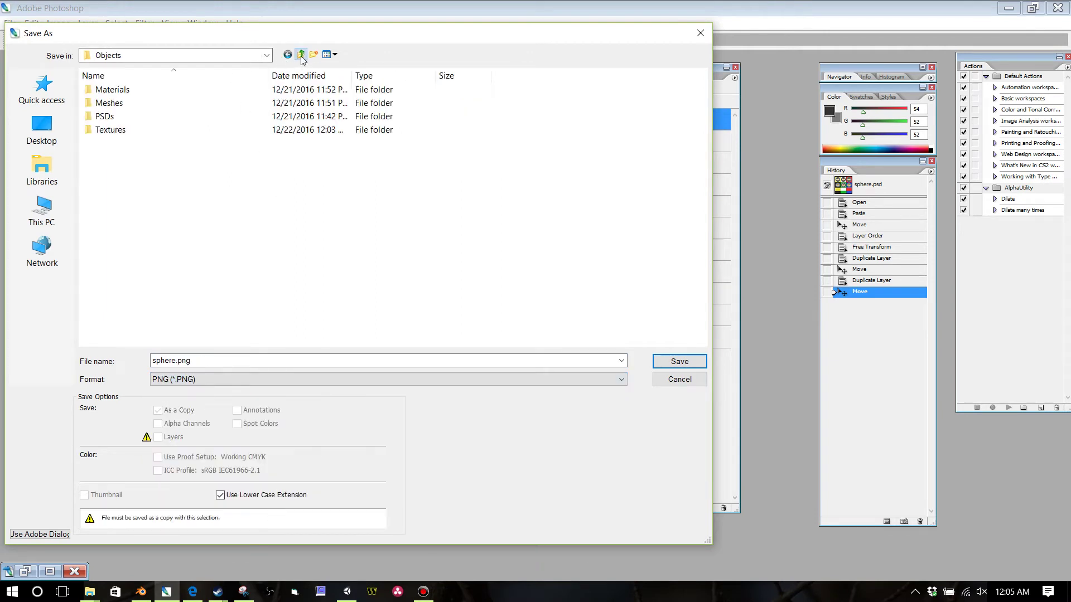
{"action": "double_click", "coordinate": [129, 130]}
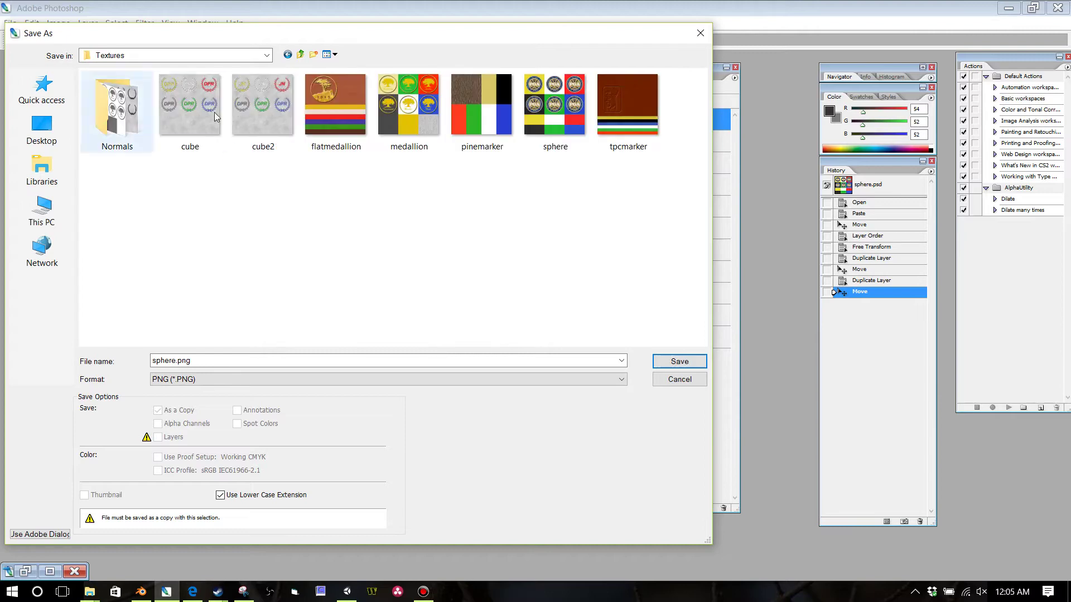
{"action": "left_click", "coordinate": [216, 359]}
{"action": "left_click", "coordinate": [176, 359]}
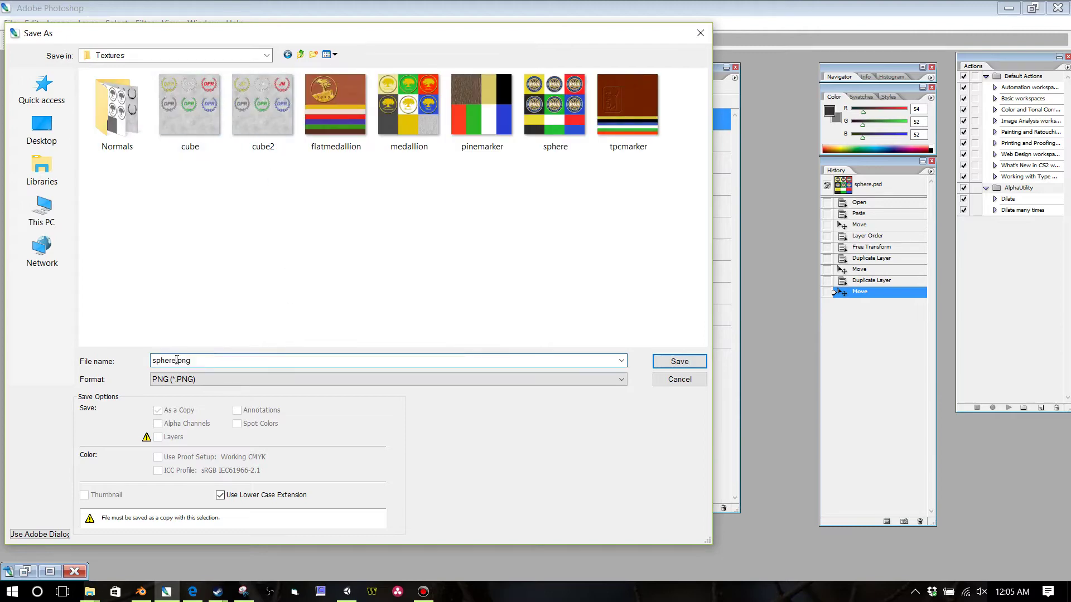
{"action": "type", "text": "N"}
{"action": "left_click", "coordinate": [678, 361]}
{"action": "left_click", "coordinate": [566, 290]}
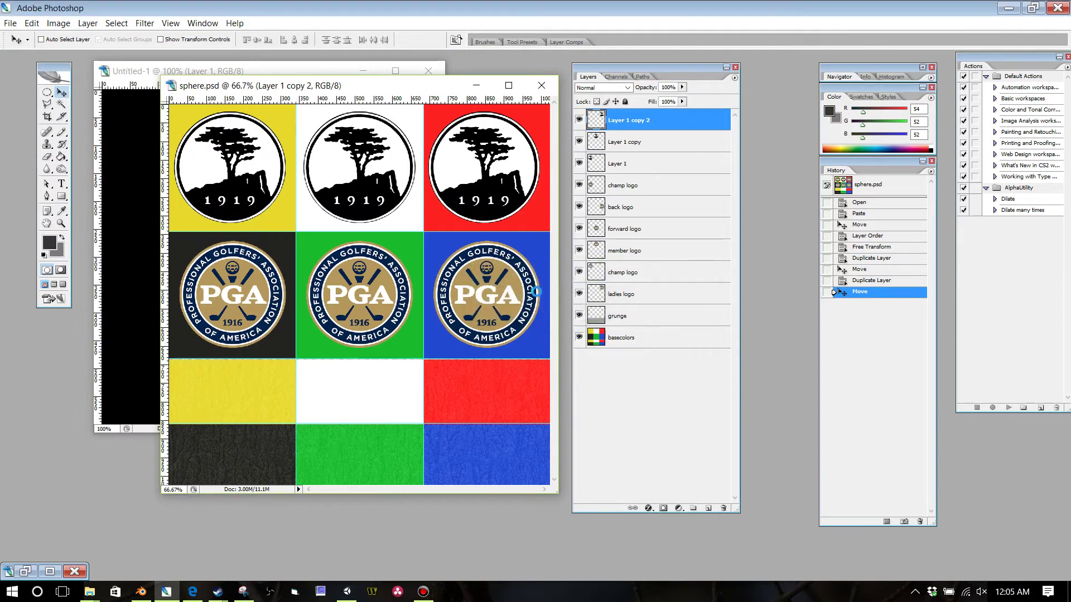
{"action": "left_click", "coordinate": [1004, 8]}
Assign the sphere2 texture to the sphere material's Base (RGB) slot.
{"action": "left_click", "coordinate": [993, 10]}
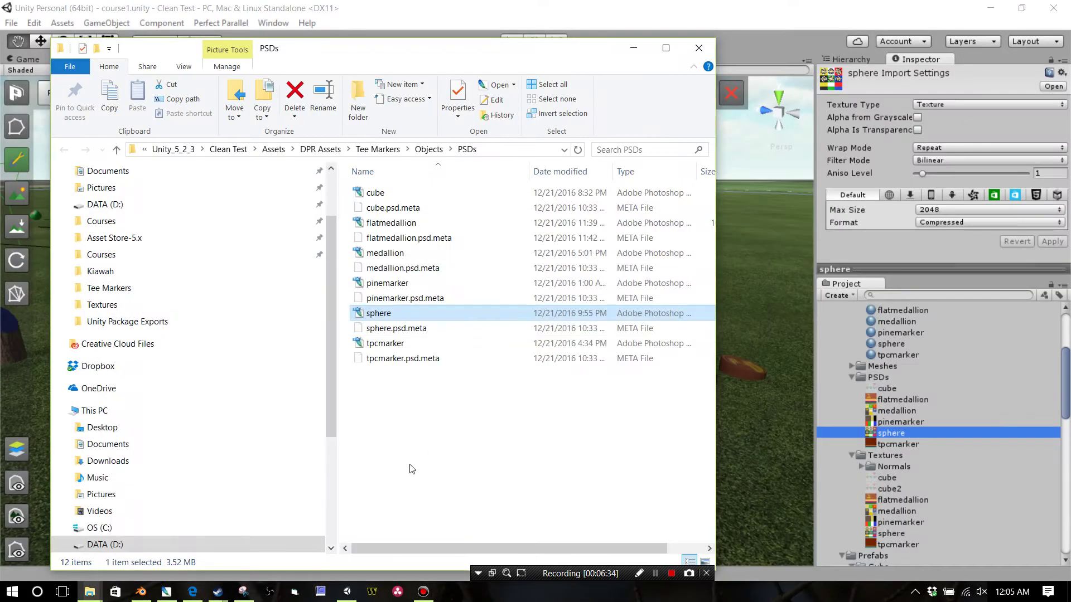
{"action": "left_click", "coordinate": [698, 48]}
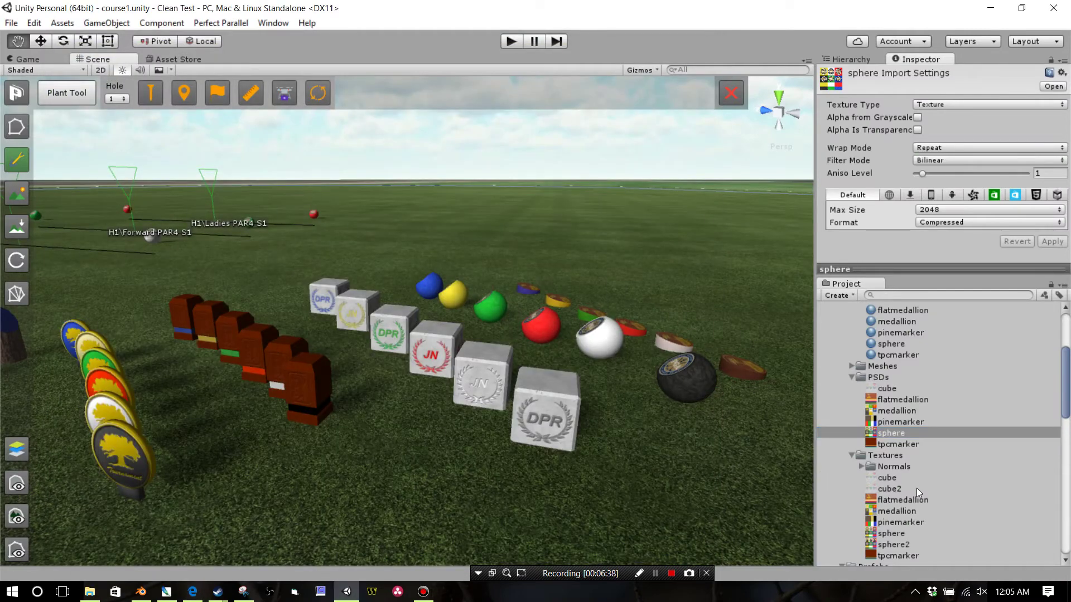
{"action": "left_click", "coordinate": [891, 343]}
{"action": "scroll", "coordinate": [898, 346], "scroll_direction": "up", "scroll_amount": 5}
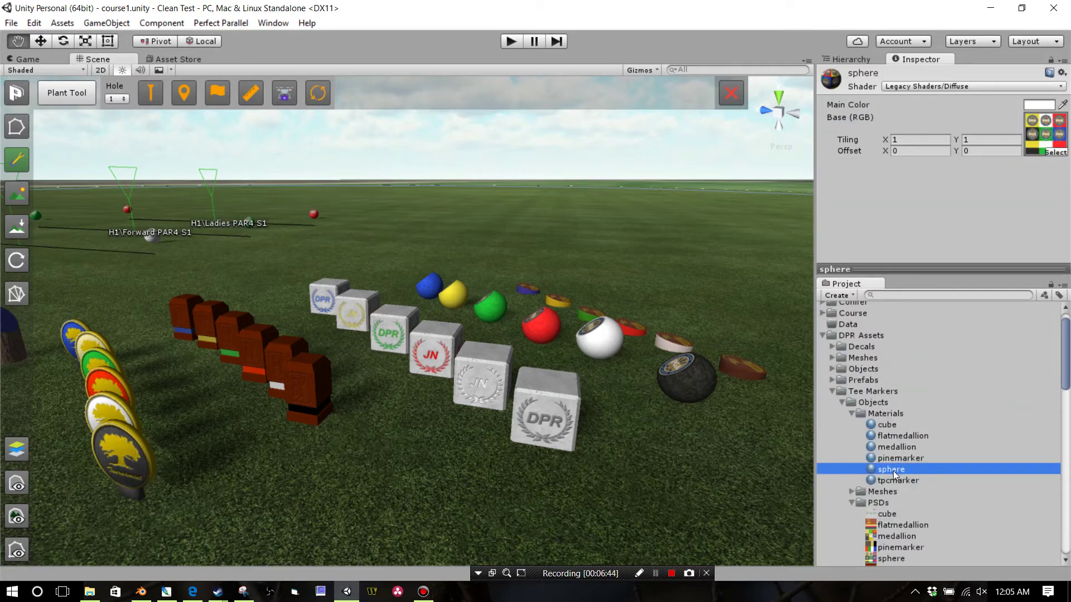
{"action": "scroll", "coordinate": [899, 468], "scroll_direction": "down", "scroll_amount": 6}
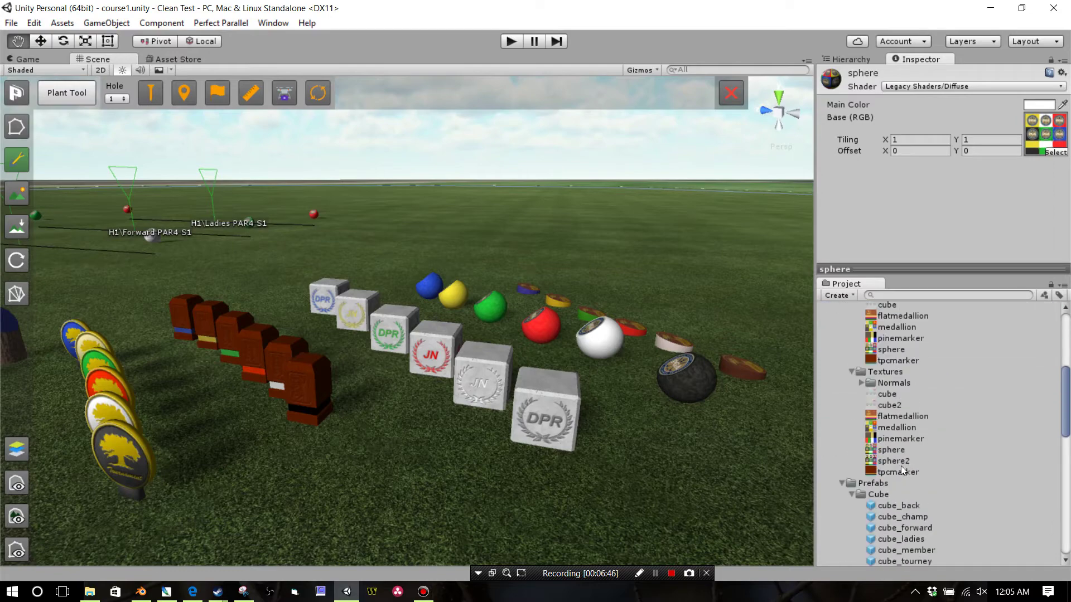
{"action": "scroll", "coordinate": [902, 470], "scroll_direction": "down", "scroll_amount": 3}
{"action": "left_click_drag", "start_coordinate": [895, 378], "coordinate": [1034, 156]}
Fly the Scene camera back to view the cubes and tee-marker spheres together.
{"action": "mouse_move", "coordinate": [612, 414]}
{"action": "right_mouse_down"}
{"action": "mouse_move", "coordinate": [637, 414]}
{"action": "mouse_move", "coordinate": [664, 357]}
{"action": "right_mouse_up"}
{"action": "key", "text": "a"}
{"action": "middle_click_drag", "start_coordinate": [664, 357], "coordinate": [661, 386]}
{"action": "right_click_drag", "start_coordinate": [663, 386], "coordinate": [841, 386]}
{"action": "scroll", "coordinate": [593, 372], "scroll_direction": "up", "scroll_amount": 5}
{"action": "mouse_move", "coordinate": [592, 371]}
{"action": "right_mouse_down"}
{"action": "mouse_move", "coordinate": [664, 374]}
{"action": "mouse_move", "coordinate": [508, 426]}
{"action": "mouse_move", "coordinate": [533, 406]}
{"action": "mouse_move", "coordinate": [482, 386]}
{"action": "mouse_move", "coordinate": [510, 373]}
{"action": "mouse_move", "coordinate": [460, 400]}
{"action": "mouse_move", "coordinate": [549, 338]}
{"action": "mouse_move", "coordinate": [699, 297]}
{"action": "mouse_move", "coordinate": [452, 313]}
{"action": "mouse_move", "coordinate": [452, 342]}
{"action": "mouse_move", "coordinate": [416, 331]}
{"action": "mouse_move", "coordinate": [452, 325]}
{"action": "mouse_move", "coordinate": [352, 339]}
{"action": "mouse_move", "coordinate": [364, 369]}
{"action": "mouse_move", "coordinate": [359, 327]}
{"action": "mouse_move", "coordinate": [430, 318]}
{"action": "mouse_move", "coordinate": [418, 305]}
{"action": "mouse_move", "coordinate": [459, 270]}
{"action": "mouse_move", "coordinate": [450, 259]}
{"action": "mouse_move", "coordinate": [598, 253]}
{"action": "mouse_move", "coordinate": [383, 191]}
{"action": "right_mouse_up"}
Toggle Course Forge mode and open its settings panel listing each tee's marker prefabs.
{"action": "left_click", "coordinate": [219, 23]}
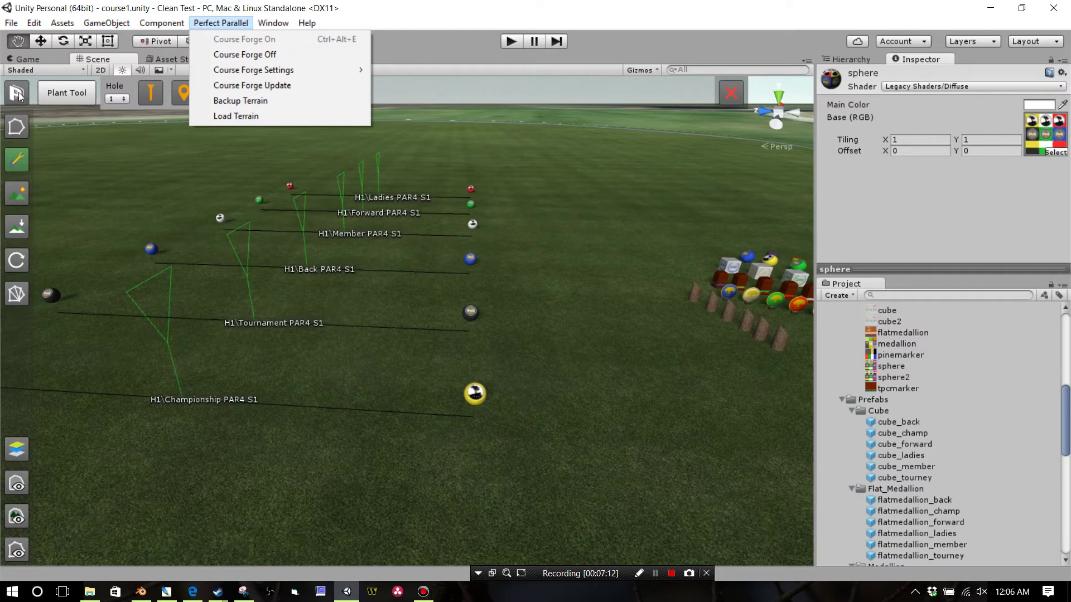
{"action": "left_click", "coordinate": [362, 19]}
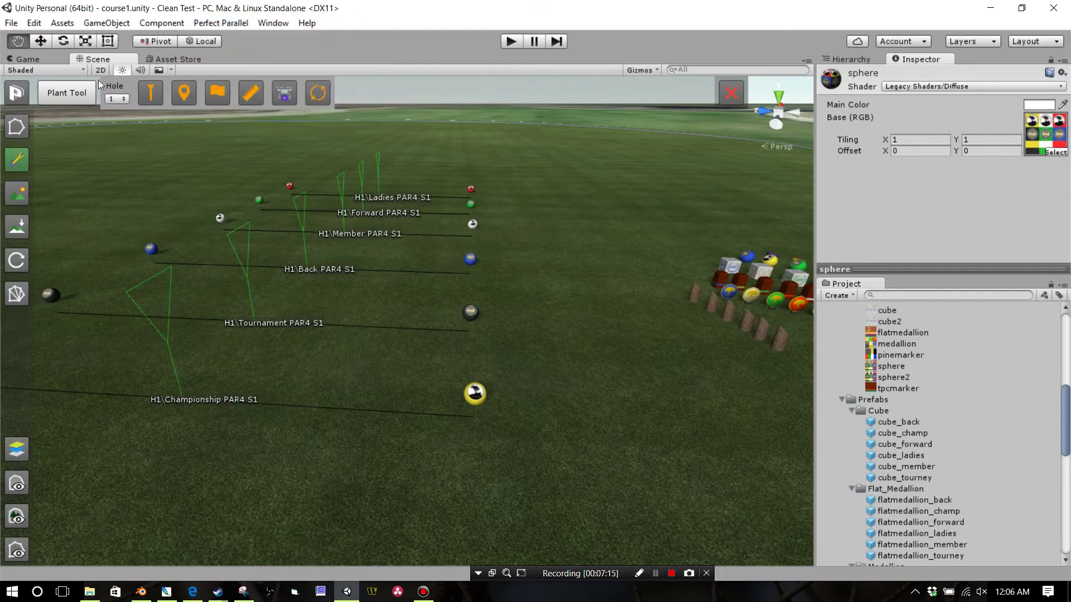
{"action": "left_click", "coordinate": [17, 97]}
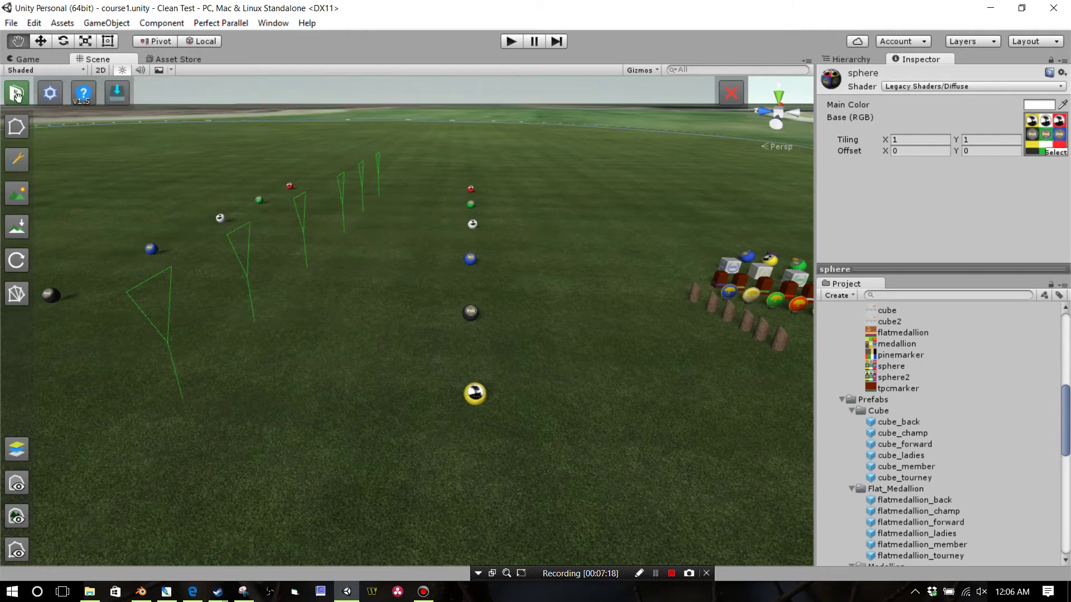
{"action": "left_click", "coordinate": [15, 95]}
{"action": "left_click", "coordinate": [13, 95]}
{"action": "left_click", "coordinate": [49, 94]}
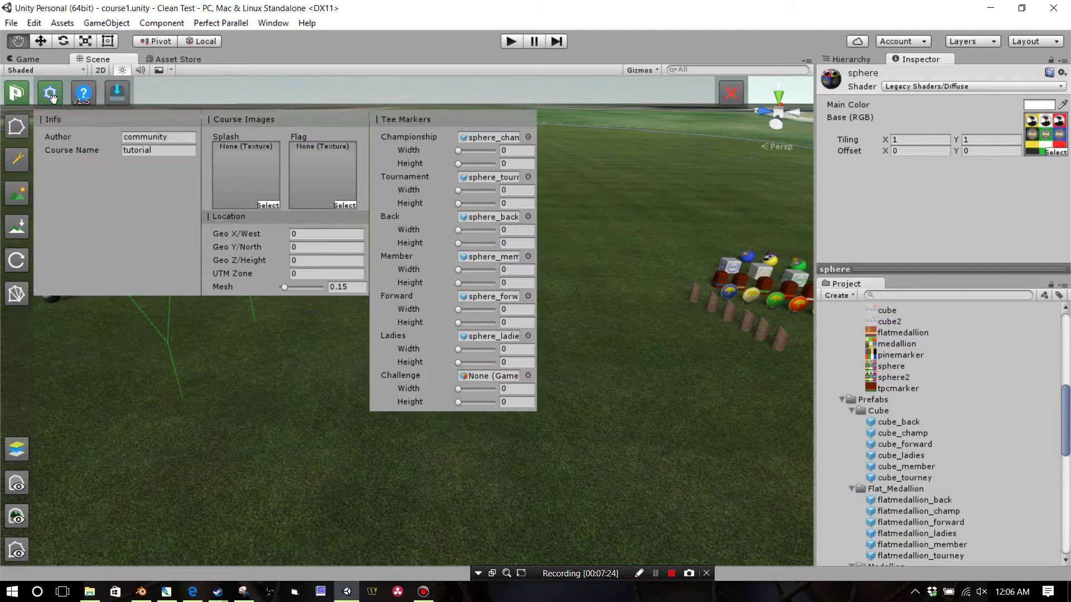
Assign the medallion_back and medallion_champ prefabs to the Back and Championship tee markers.
{"action": "left_click_drag", "start_coordinate": [557, 382], "coordinate": [535, 359]}
{"action": "scroll", "coordinate": [928, 406], "scroll_direction": "up", "scroll_amount": 8}
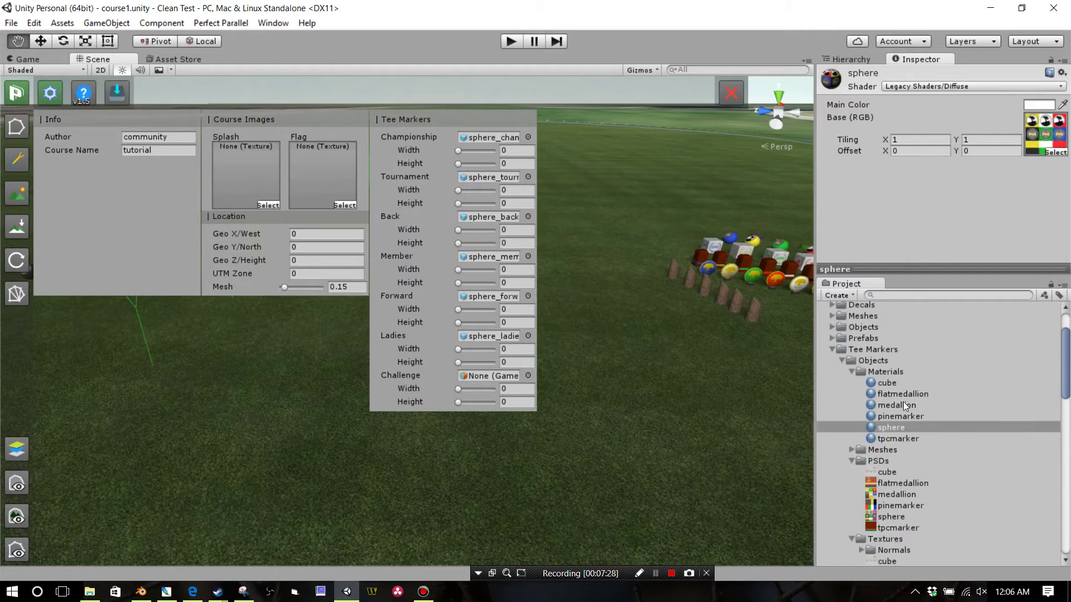
{"action": "left_click", "coordinate": [852, 449]}
{"action": "left_click", "coordinate": [852, 450]}
{"action": "left_click", "coordinate": [842, 360]}
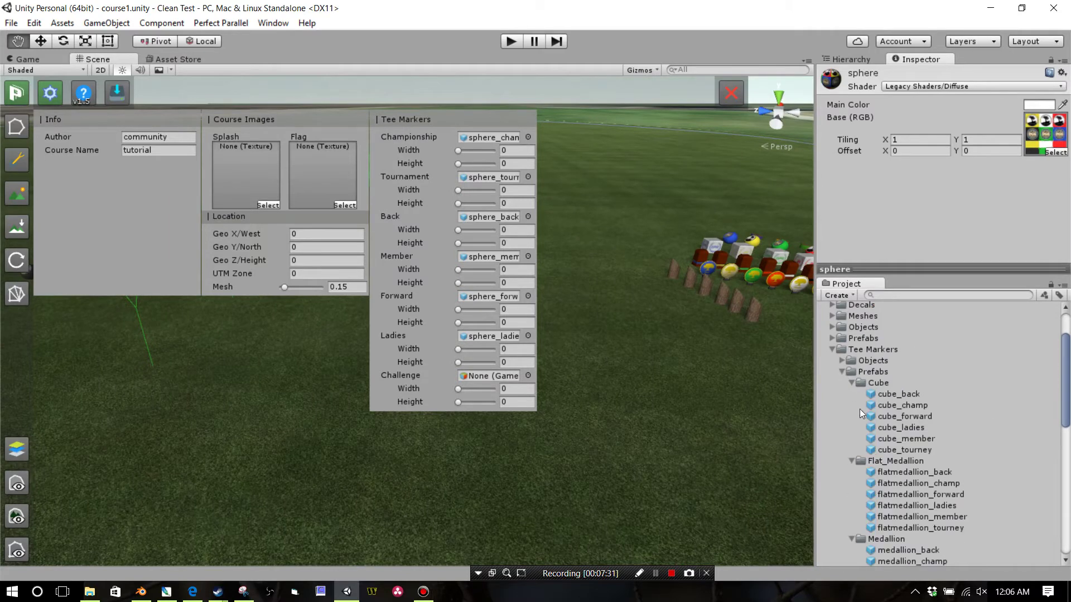
{"action": "scroll", "coordinate": [893, 416], "scroll_direction": "down", "scroll_amount": 5}
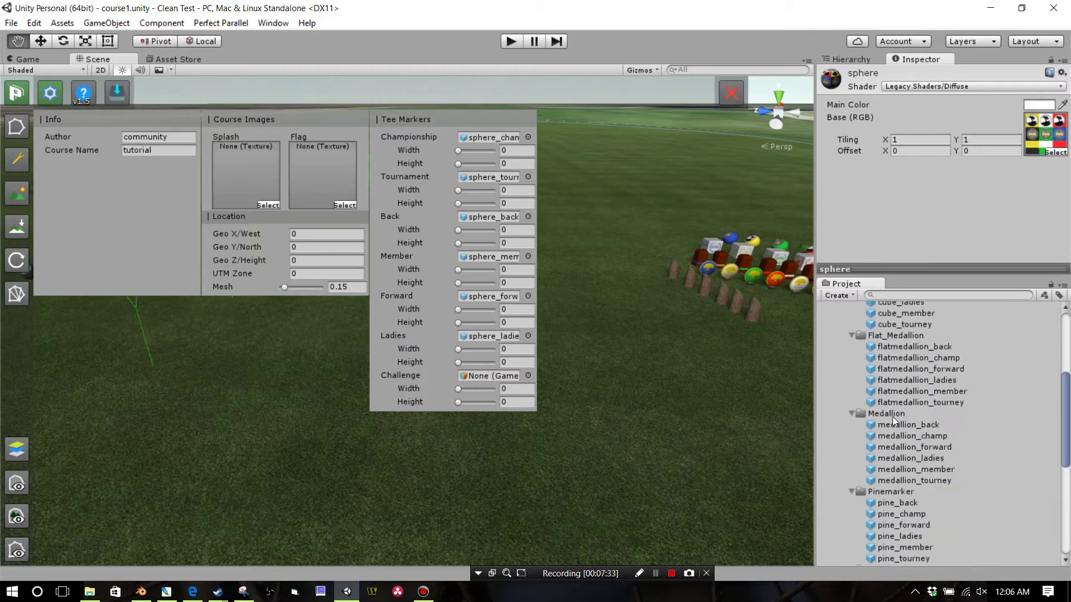
{"action": "mouse_move", "coordinate": [772, 387]}
{"action": "left_mouse_down"}
{"action": "mouse_move", "coordinate": [752, 396]}
{"action": "mouse_move", "coordinate": [762, 360]}
{"action": "left_mouse_up"}
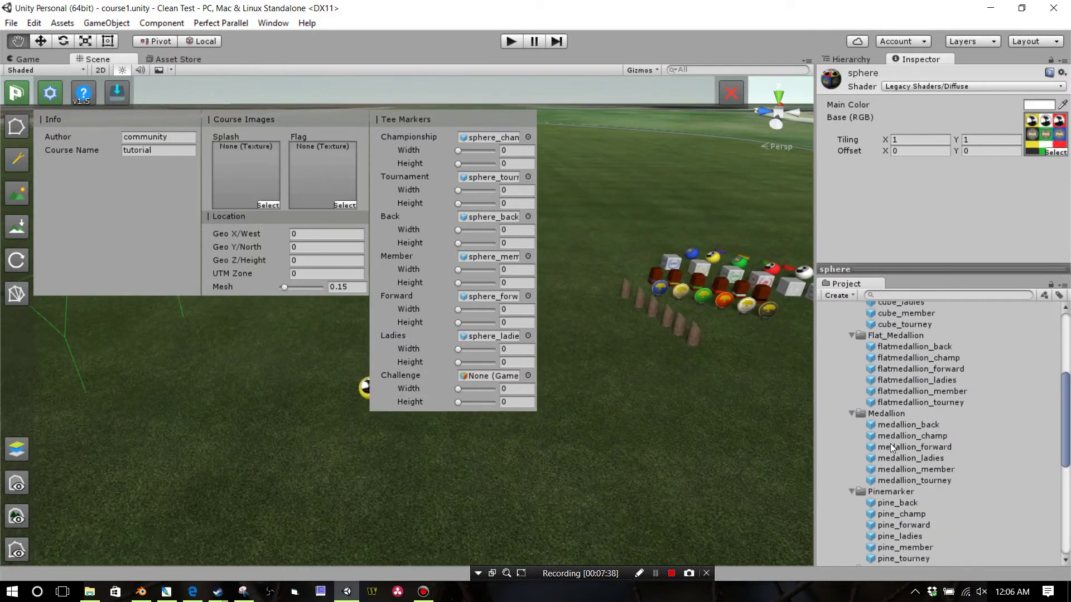
{"action": "left_click_drag", "start_coordinate": [883, 427], "coordinate": [614, 313]}
{"action": "left_click_drag", "start_coordinate": [533, 250], "coordinate": [491, 217]}
{"action": "left_click_drag", "start_coordinate": [880, 435], "coordinate": [692, 330]}
{"action": "left_click_drag", "start_coordinate": [473, 140], "coordinate": [473, 140]}
Assign medallion_forward, medallion_ladies, medallion_member and medallion_tourney to their matching tee markers.
{"action": "left_click_drag", "start_coordinate": [886, 445], "coordinate": [483, 299]}
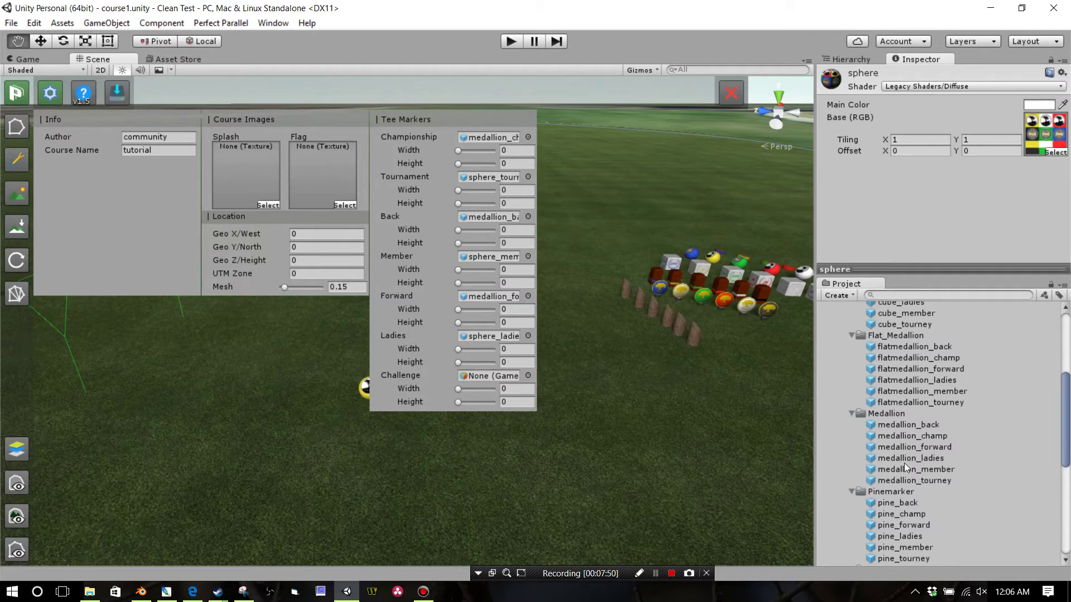
{"action": "left_click_drag", "start_coordinate": [902, 460], "coordinate": [476, 344]}
{"action": "left_click_drag", "start_coordinate": [894, 470], "coordinate": [495, 257]}
{"action": "left_click_drag", "start_coordinate": [912, 476], "coordinate": [579, 362]}
{"action": "left_click_drag", "start_coordinate": [549, 294], "coordinate": [491, 179]}
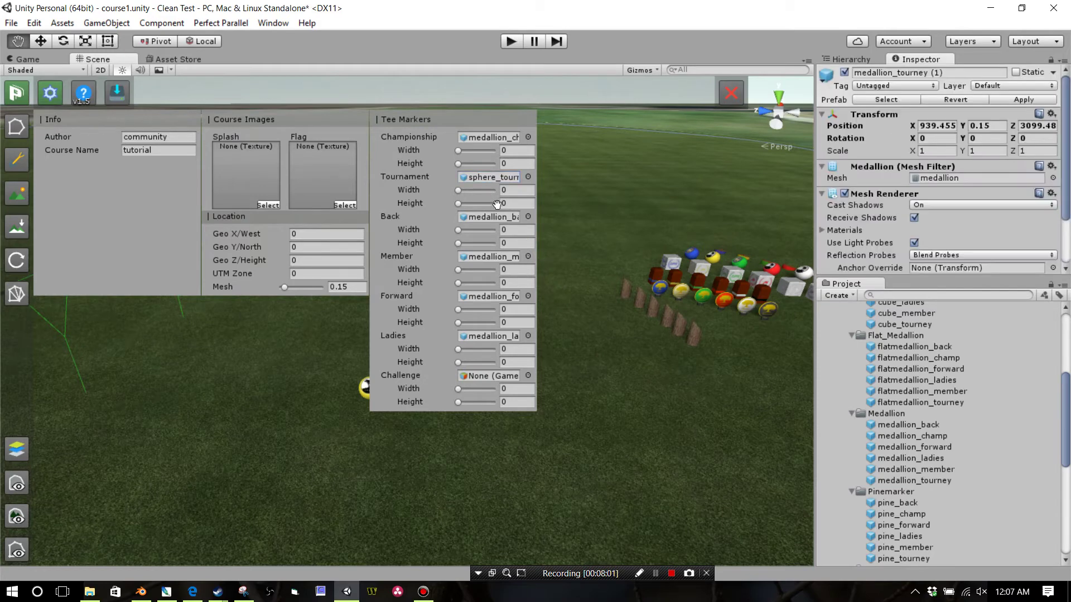
{"action": "left_click_drag", "start_coordinate": [888, 483], "coordinate": [488, 177]}
{"action": "left_click", "coordinate": [49, 95]}
Regenerate the Championship tee marker as a medallion using the Plant Tool.
{"action": "left_click_drag", "start_coordinate": [272, 277], "coordinate": [303, 275]}
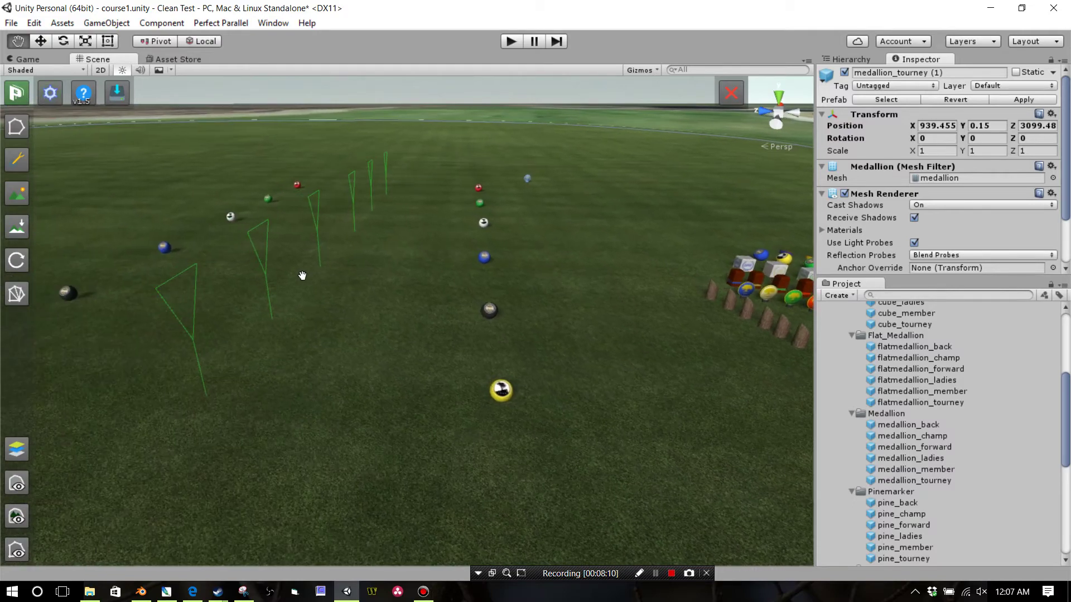
{"action": "left_click_drag", "start_coordinate": [343, 334], "coordinate": [334, 328]}
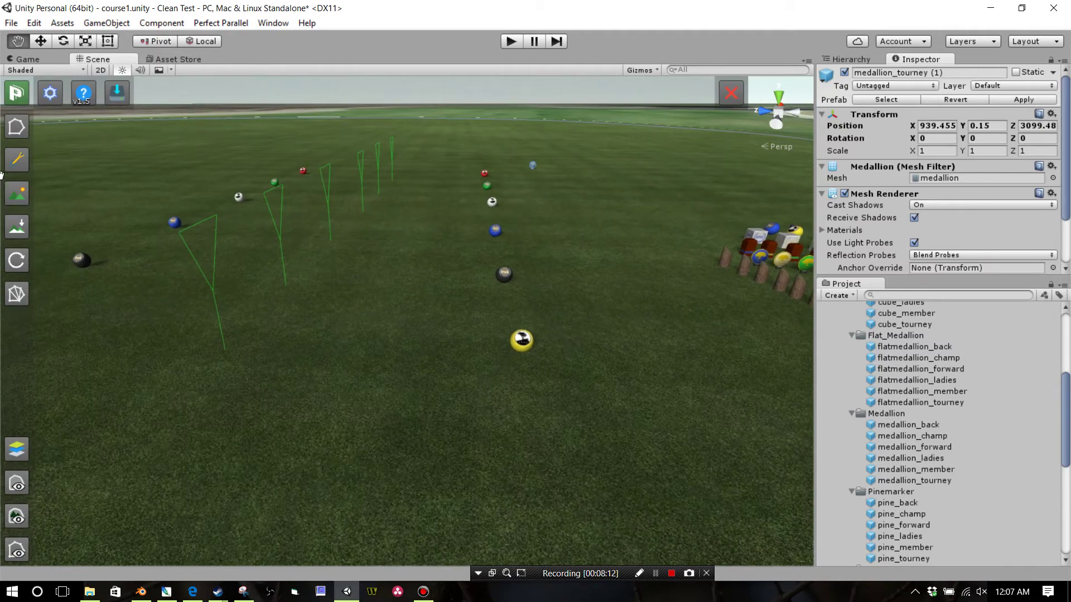
{"action": "left_click", "coordinate": [17, 161]}
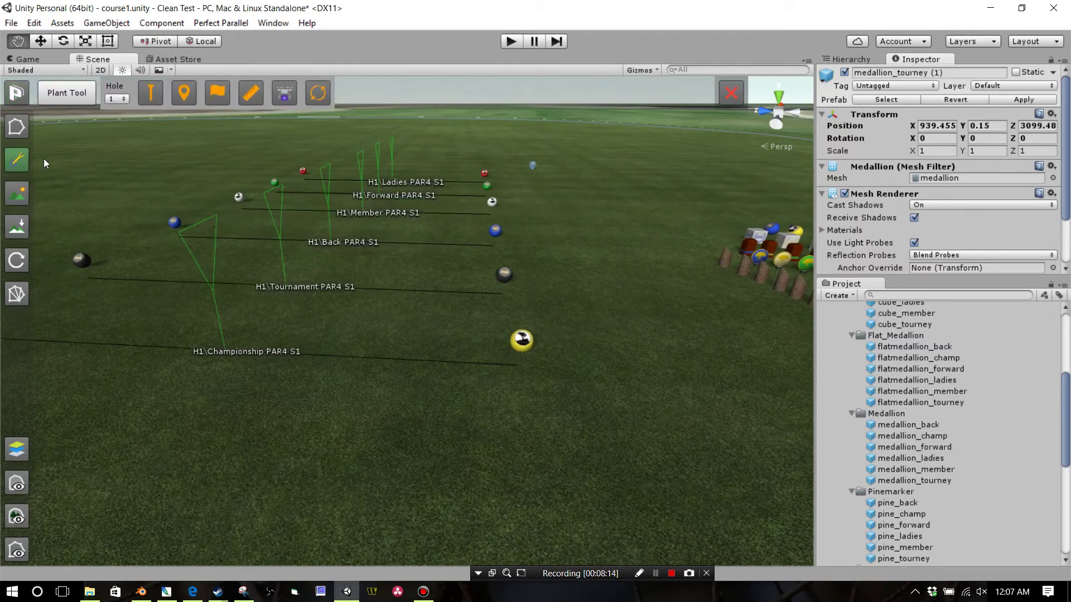
{"action": "left_click", "coordinate": [218, 343]}
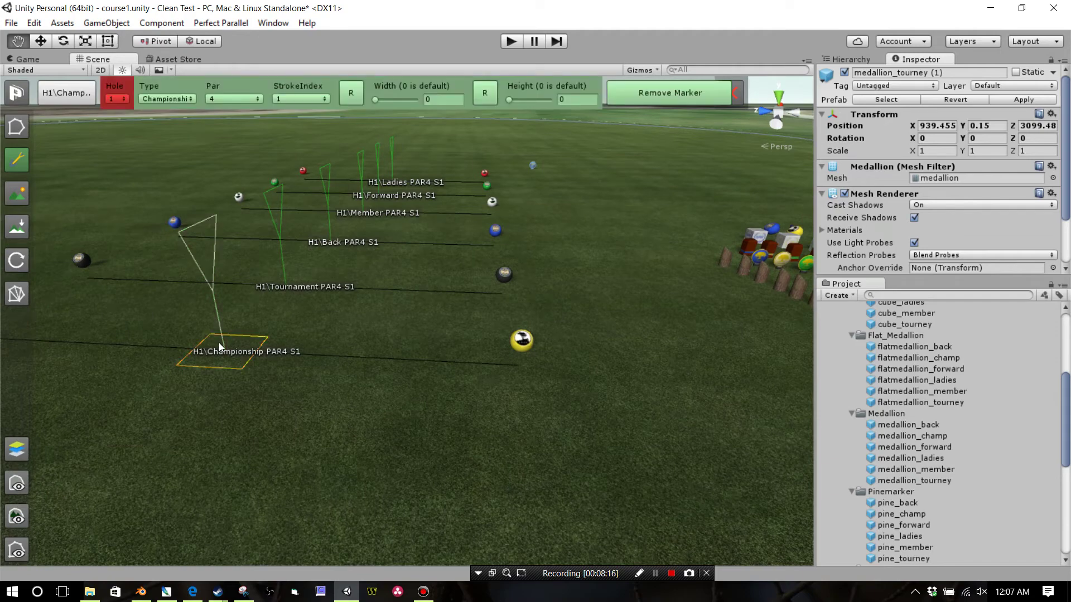
{"action": "left_click", "coordinate": [659, 97]}
{"action": "left_click", "coordinate": [659, 97]}
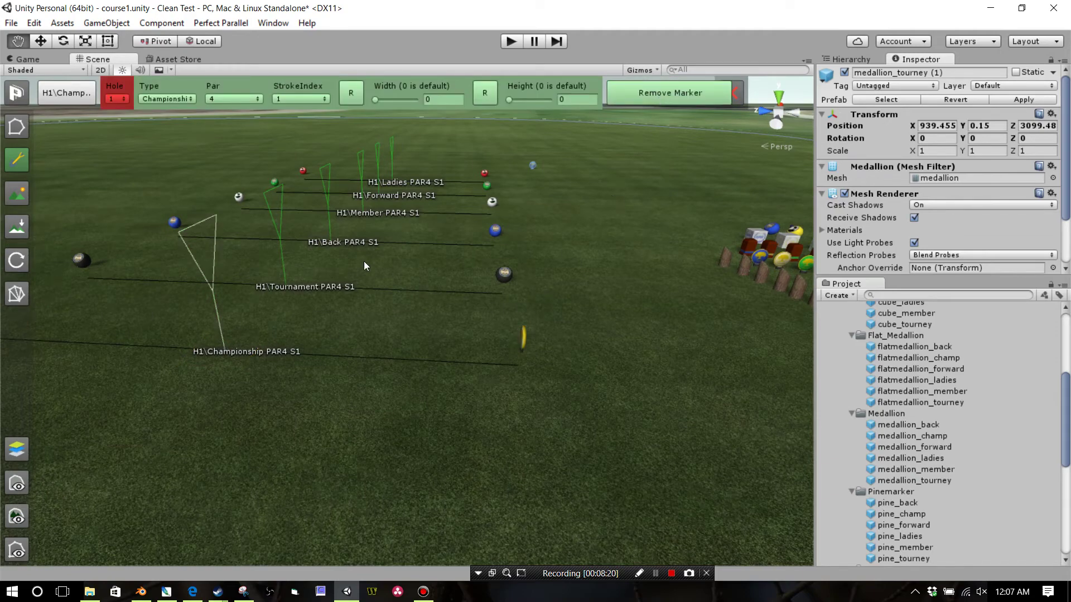
Go through the Tournament, Back, Member, Ladies and Forward markers, removing the old Ladies and Forward balls.
{"action": "left_click", "coordinate": [267, 290]}
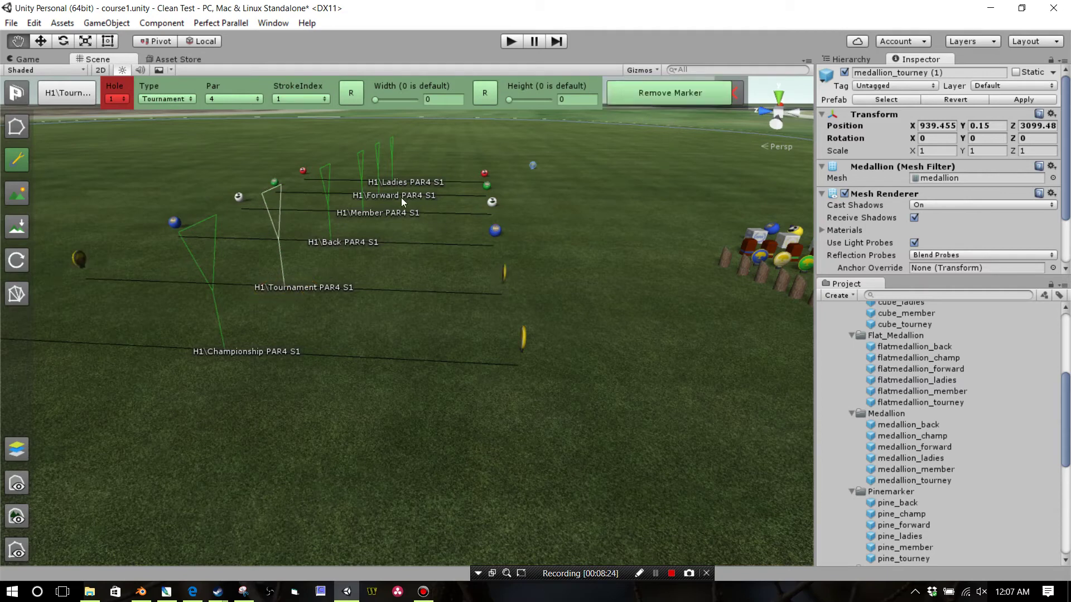
{"action": "left_click", "coordinate": [335, 242]}
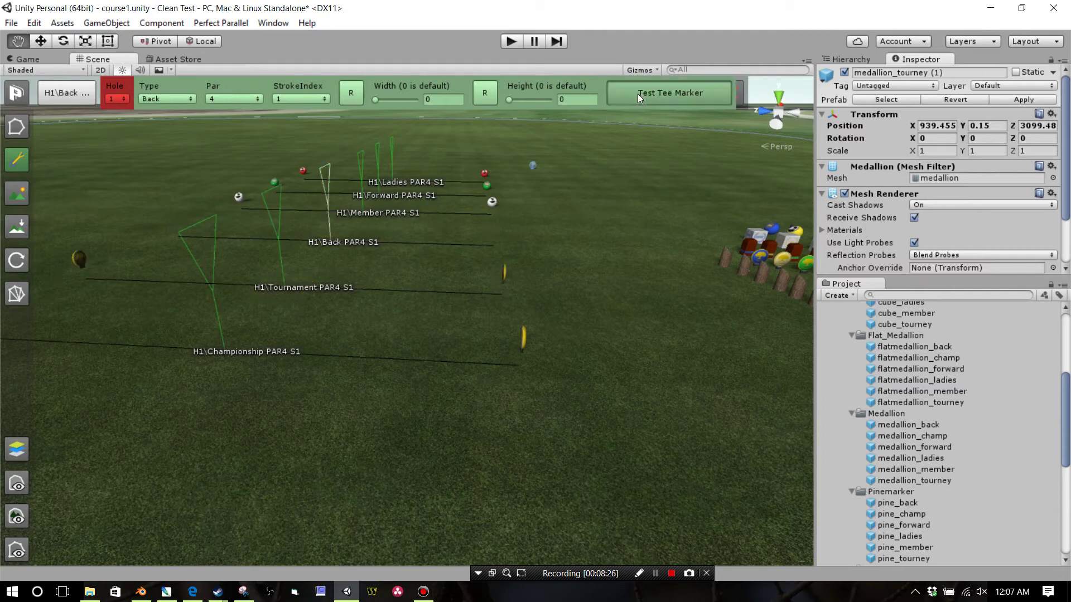
{"action": "left_click", "coordinate": [360, 215]}
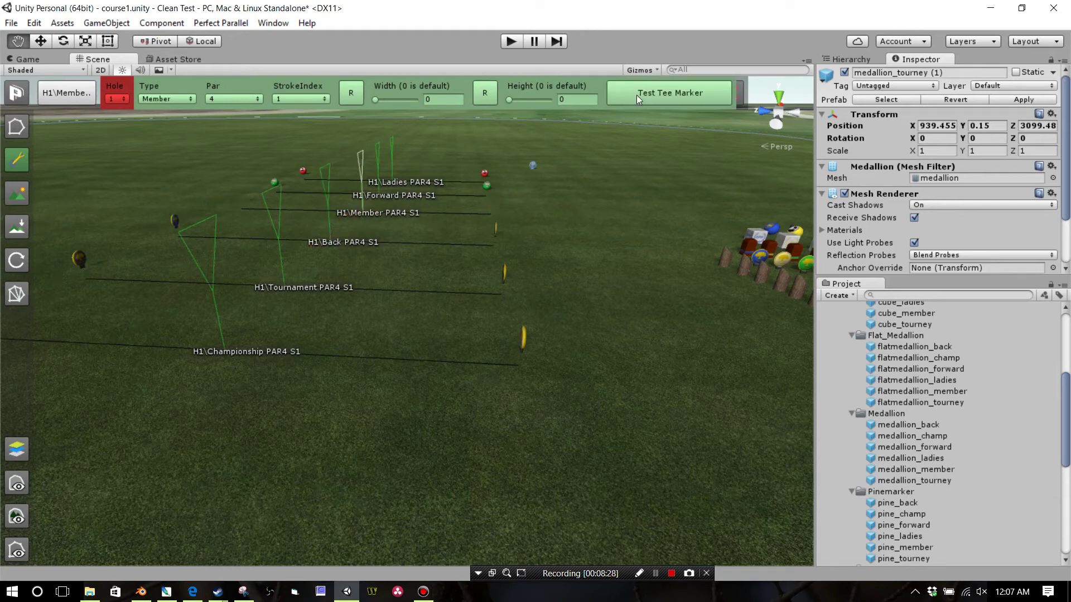
{"action": "left_click", "coordinate": [388, 184]}
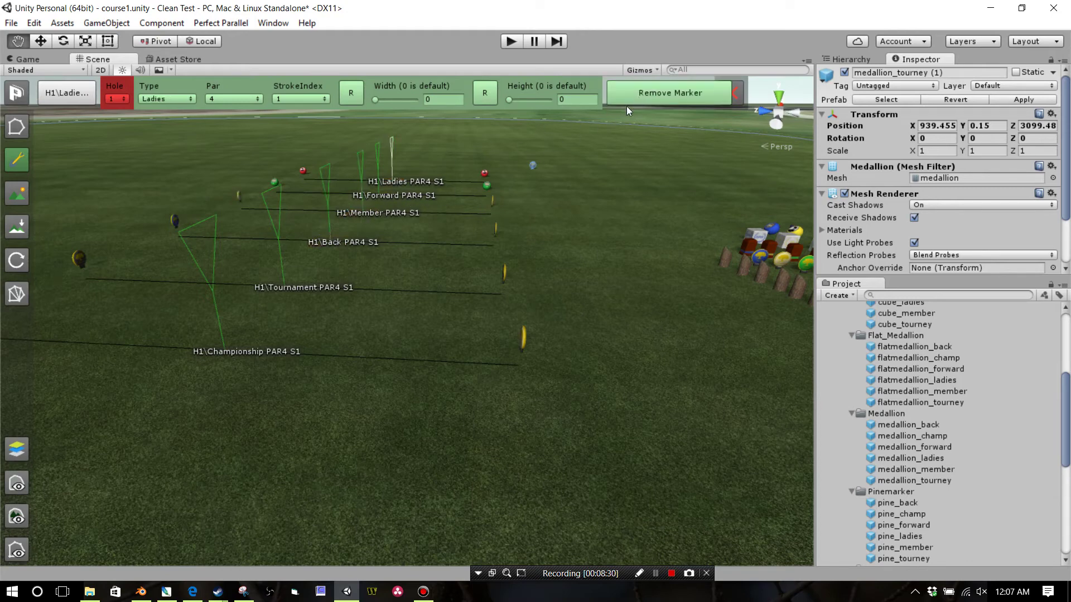
{"action": "left_click", "coordinate": [644, 96]}
{"action": "left_click", "coordinate": [382, 193]}
{"action": "left_click", "coordinate": [672, 96]}
{"action": "mouse_move", "coordinate": [496, 298]}
{"action": "right_mouse_down"}
{"action": "mouse_move", "coordinate": [631, 297]}
{"action": "mouse_move", "coordinate": [637, 269]}
{"action": "mouse_move", "coordinate": [673, 256]}
{"action": "mouse_move", "coordinate": [695, 266]}
{"action": "mouse_move", "coordinate": [581, 267]}
{"action": "mouse_move", "coordinate": [508, 316]}
{"action": "mouse_move", "coordinate": [524, 304]}
{"action": "mouse_move", "coordinate": [502, 289]}
{"action": "mouse_move", "coordinate": [512, 306]}
{"action": "mouse_move", "coordinate": [527, 290]}
{"action": "mouse_move", "coordinate": [541, 243]}
{"action": "mouse_move", "coordinate": [587, 263]}
{"action": "right_mouse_up"}
{"action": "key", "text": "a"}
{"action": "key", "text": "w"}
{"action": "key", "text": "a"}
{"action": "right_click_drag", "start_coordinate": [611, 307], "coordinate": [611, 276]}
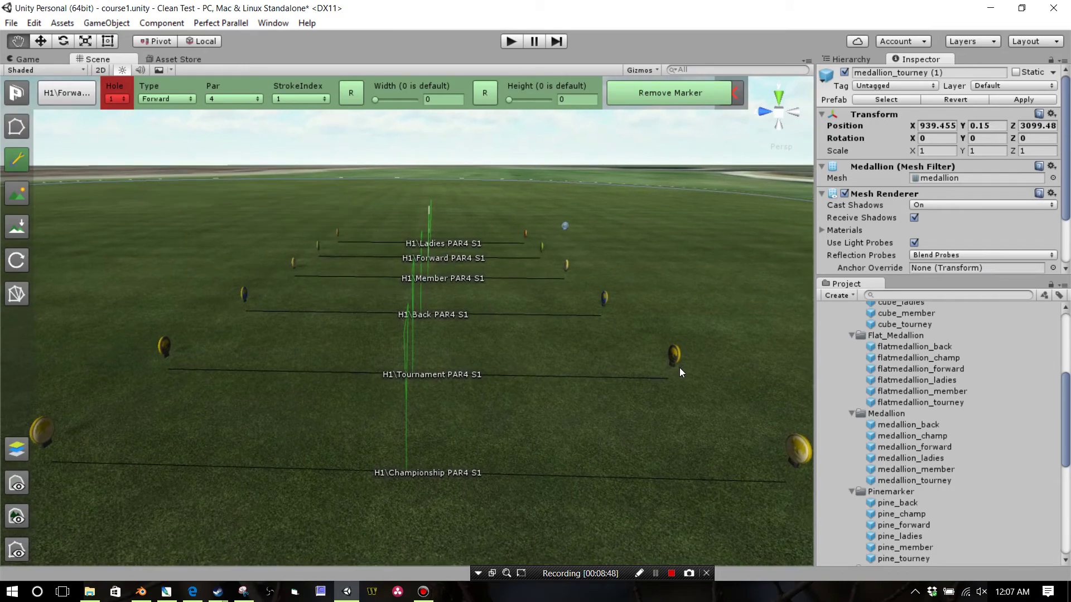
{"action": "middle_click_drag", "start_coordinate": [670, 364], "coordinate": [552, 366]}
{"action": "scroll", "coordinate": [390, 359], "scroll_direction": "up", "scroll_amount": 4}
{"action": "mouse_move", "coordinate": [506, 367]}
{"action": "right_mouse_down"}
{"action": "mouse_move", "coordinate": [306, 384]}
{"action": "mouse_move", "coordinate": [452, 370]}
{"action": "mouse_move", "coordinate": [491, 390]}
{"action": "mouse_move", "coordinate": [472, 357]}
{"action": "mouse_move", "coordinate": [483, 364]}
{"action": "mouse_move", "coordinate": [426, 364]}
{"action": "mouse_move", "coordinate": [688, 364]}
{"action": "mouse_move", "coordinate": [659, 364]}
{"action": "mouse_move", "coordinate": [671, 354]}
{"action": "mouse_move", "coordinate": [617, 387]}
{"action": "mouse_move", "coordinate": [639, 324]}
{"action": "right_mouse_up"}
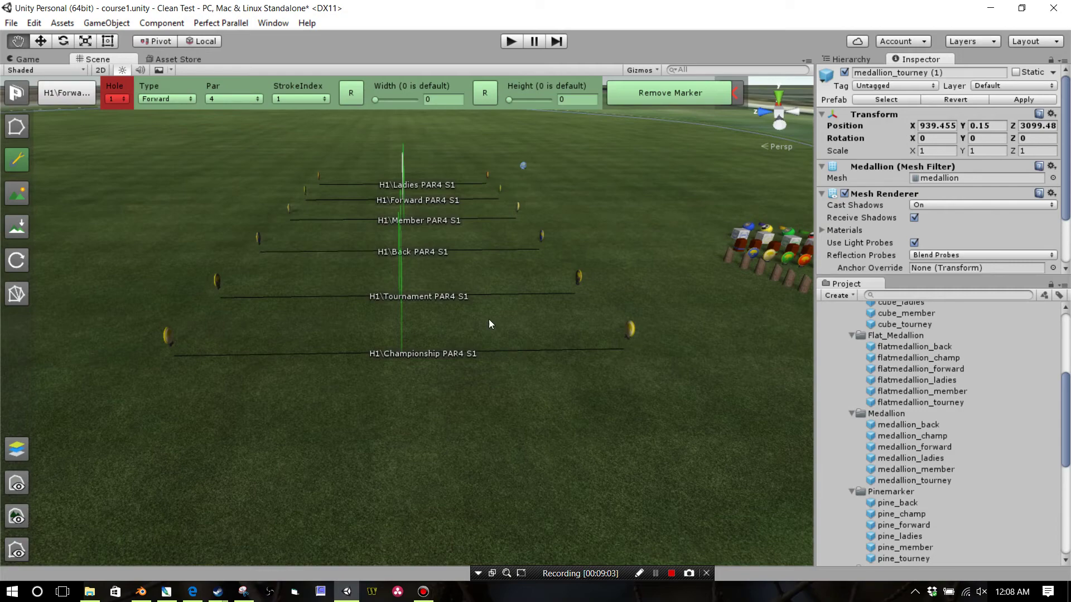
{"action": "left_click_drag", "start_coordinate": [448, 334], "coordinate": [565, 333], "text": "alt"}
{"action": "right_click_drag", "start_coordinate": [566, 334], "coordinate": [565, 333]}
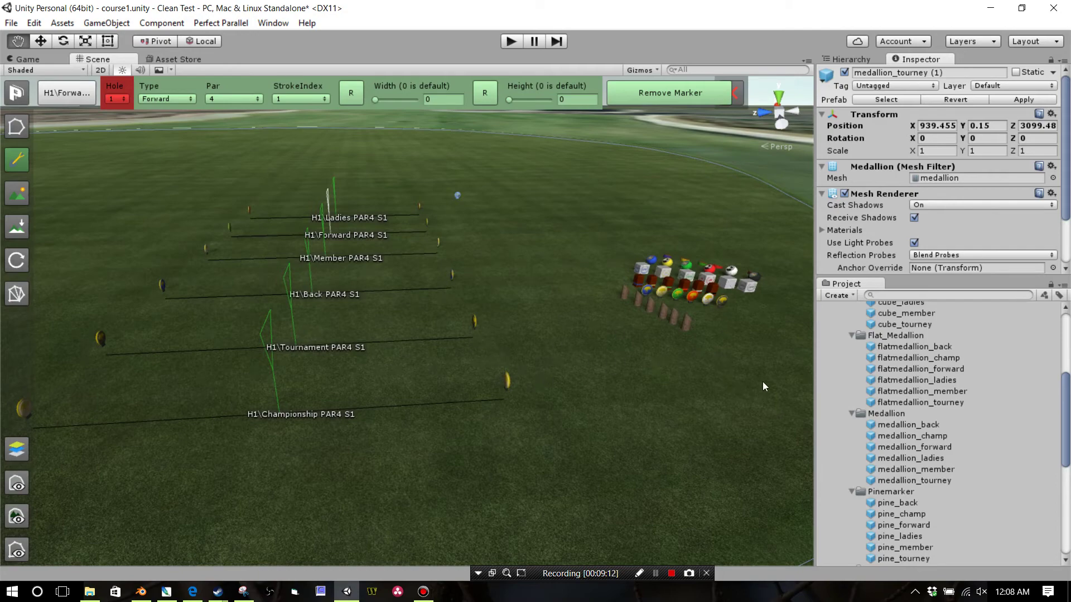
{"action": "mouse_move", "coordinate": [405, 331]}
{"action": "right_mouse_down"}
{"action": "mouse_move", "coordinate": [385, 311]}
{"action": "mouse_move", "coordinate": [386, 331]}
{"action": "right_mouse_up"}
{"action": "key", "text": "s"}
{"action": "key", "text": "a"}
{"action": "key", "text": "w"}
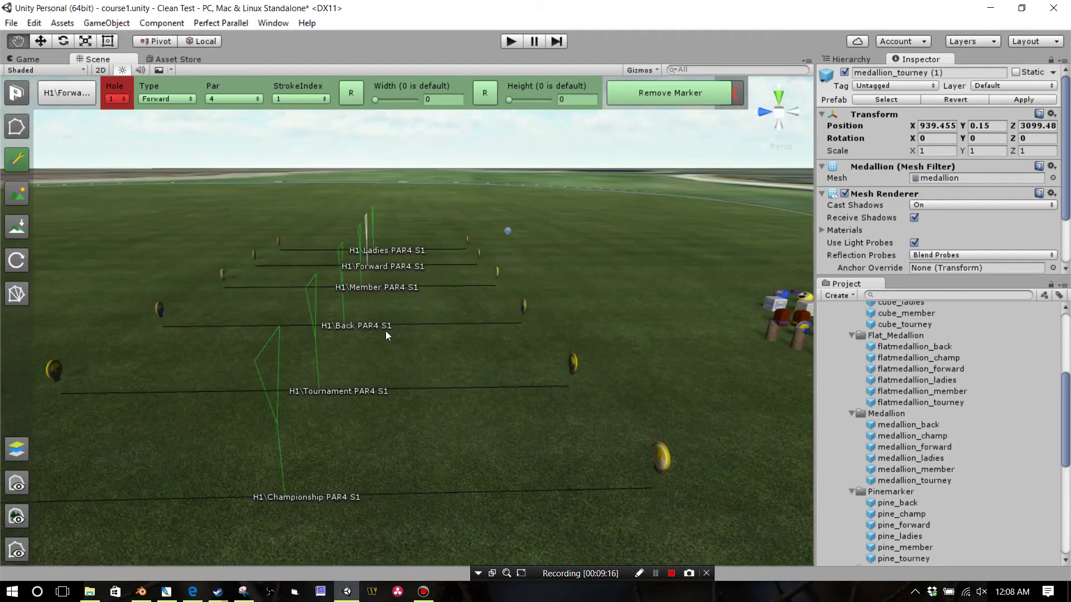
{"action": "right_click_drag", "start_coordinate": [461, 324], "coordinate": [459, 350]}
{"action": "middle_click_drag", "start_coordinate": [458, 351], "coordinate": [463, 353]}
{"action": "mouse_move", "coordinate": [463, 353]}
{"action": "right_mouse_down"}
{"action": "mouse_move", "coordinate": [540, 375]}
{"action": "mouse_move", "coordinate": [509, 369]}
{"action": "mouse_move", "coordinate": [522, 363]}
{"action": "mouse_move", "coordinate": [453, 374]}
{"action": "mouse_move", "coordinate": [640, 309]}
{"action": "right_mouse_up"}
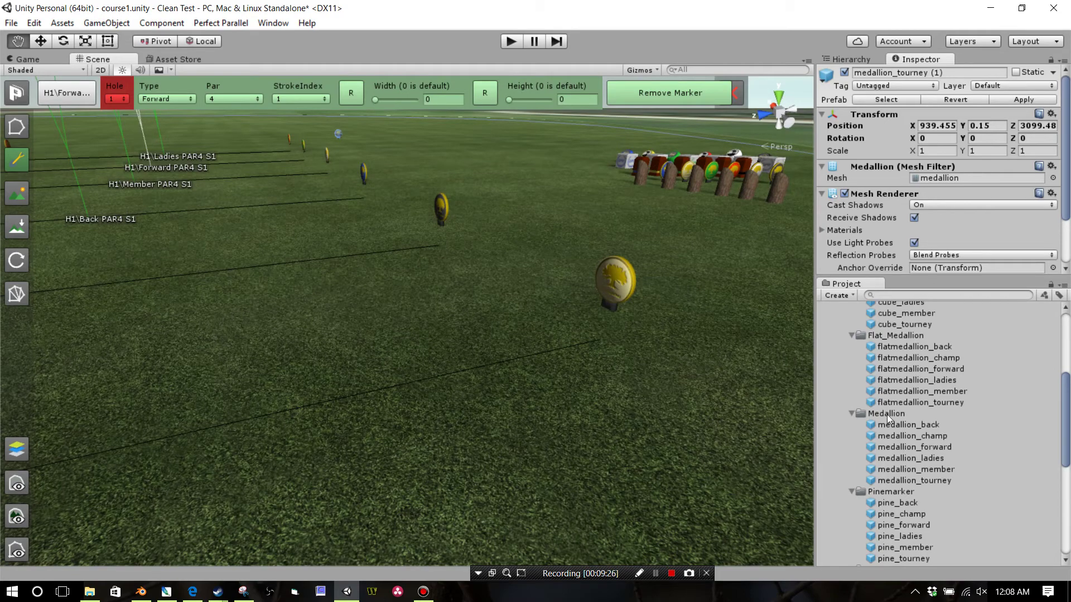
Select only the medallion_back mesh in Tee Markers/Objects/Meshes and begin editing its Scale Factor.
{"action": "scroll", "coordinate": [887, 418], "scroll_direction": "up", "scroll_amount": 5}
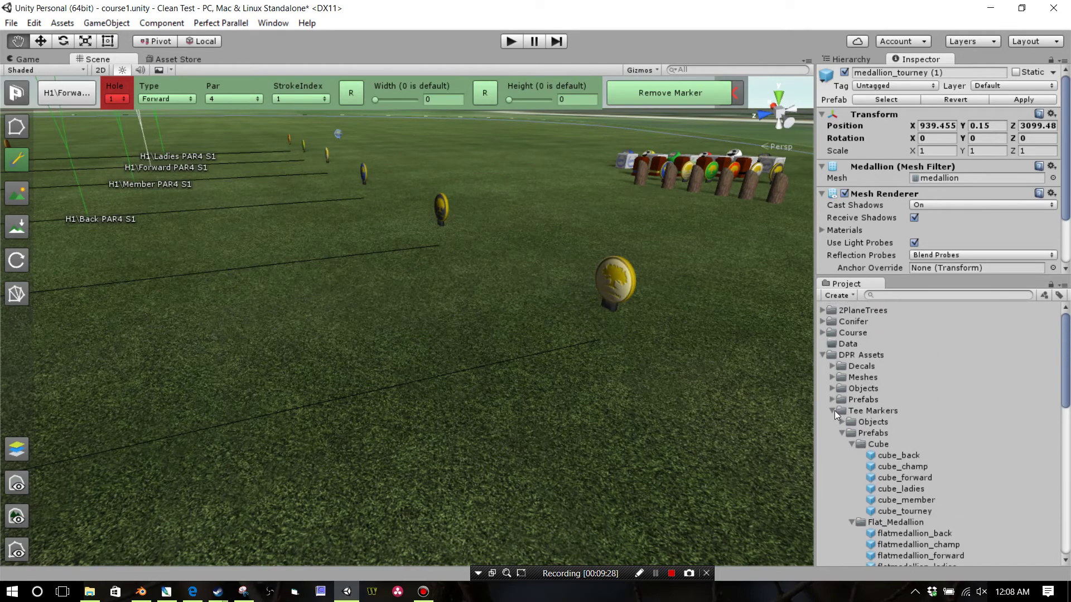
{"action": "left_click", "coordinate": [832, 409]}
{"action": "left_click", "coordinate": [832, 410]}
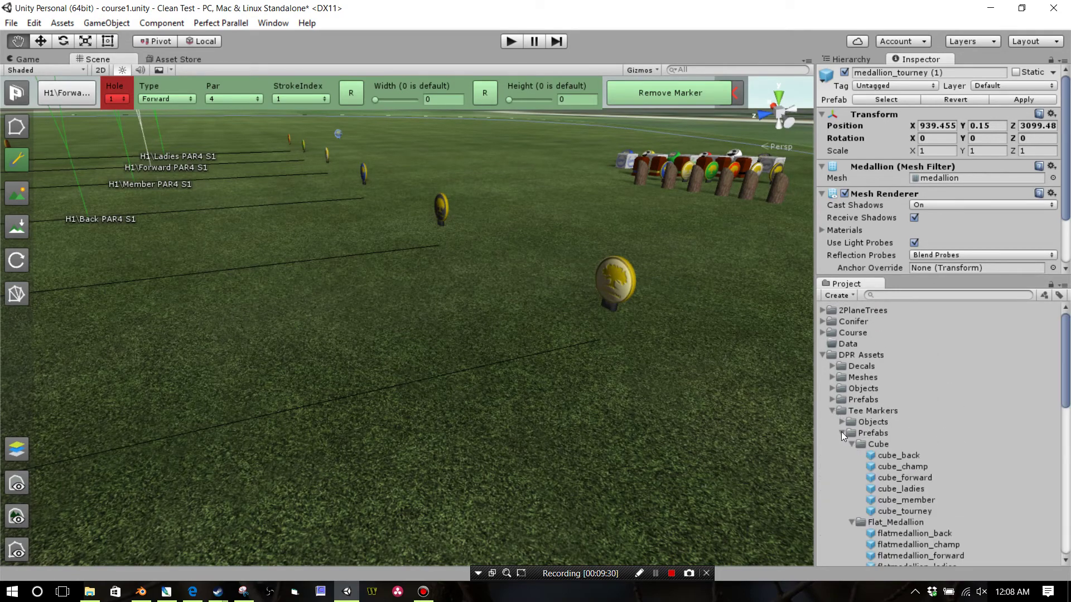
{"action": "left_click", "coordinate": [841, 423]}
{"action": "scroll", "coordinate": [875, 450], "scroll_direction": "down", "scroll_amount": 2}
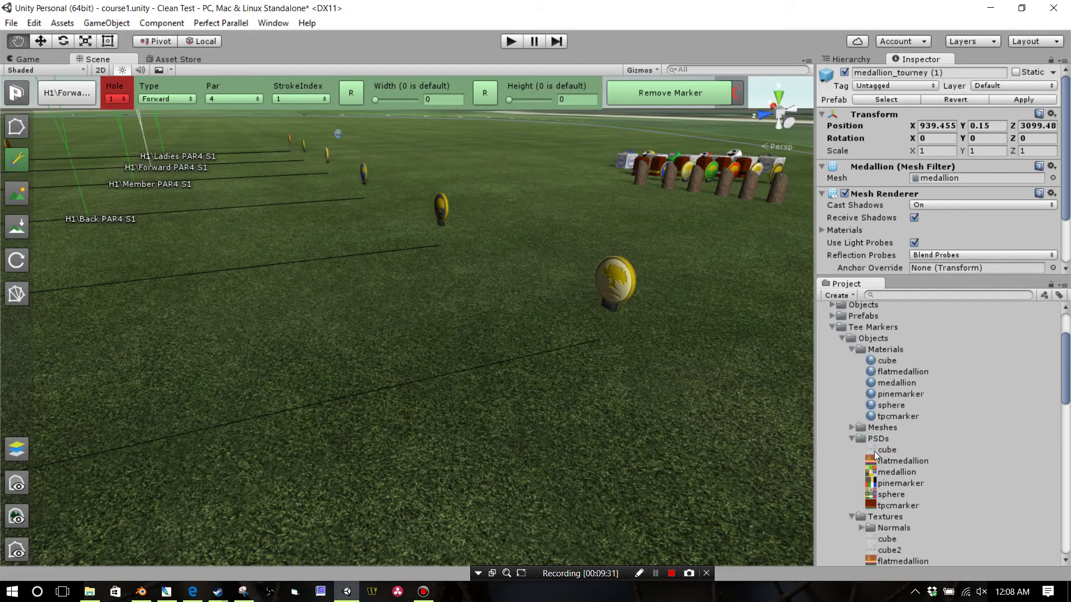
{"action": "left_click", "coordinate": [853, 429]}
{"action": "left_click", "coordinate": [851, 427]}
{"action": "scroll", "coordinate": [865, 442], "scroll_direction": "down", "scroll_amount": 5}
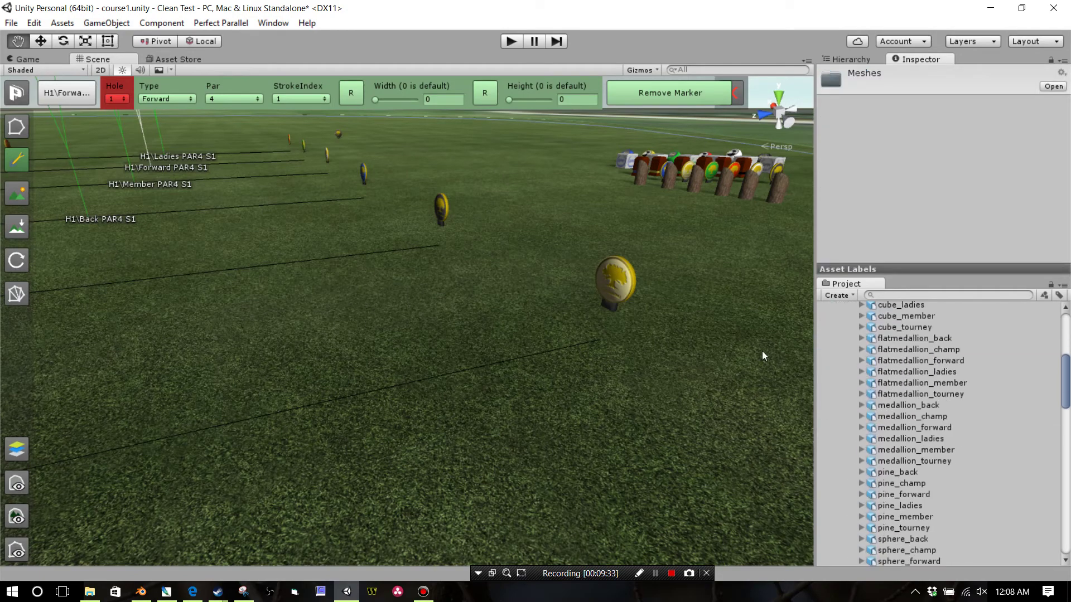
{"action": "left_click", "coordinate": [899, 406]}
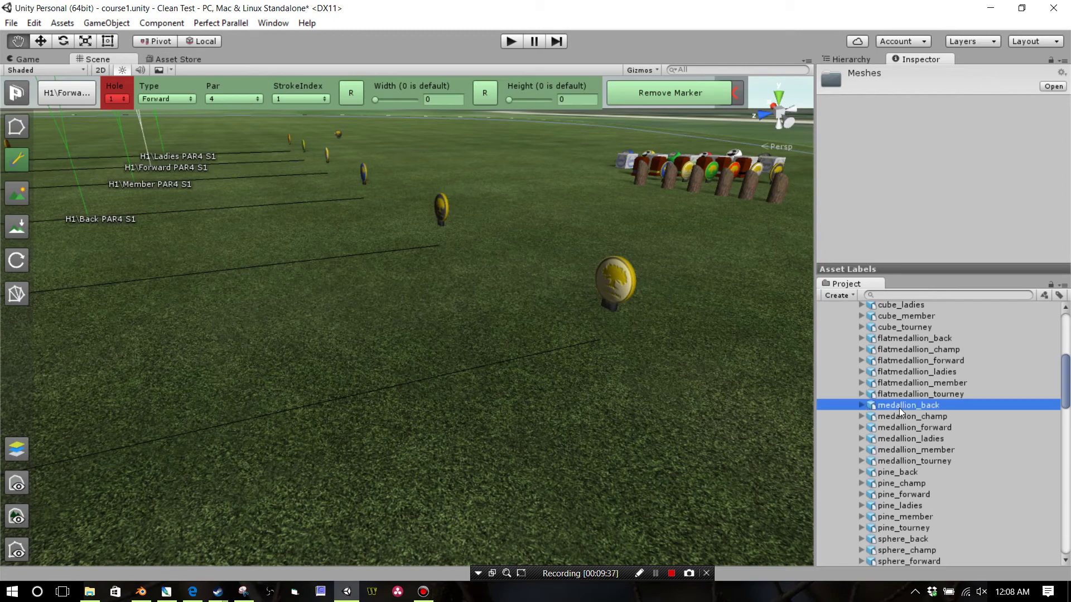
{"action": "left_click", "coordinate": [907, 460], "text": "shift"}
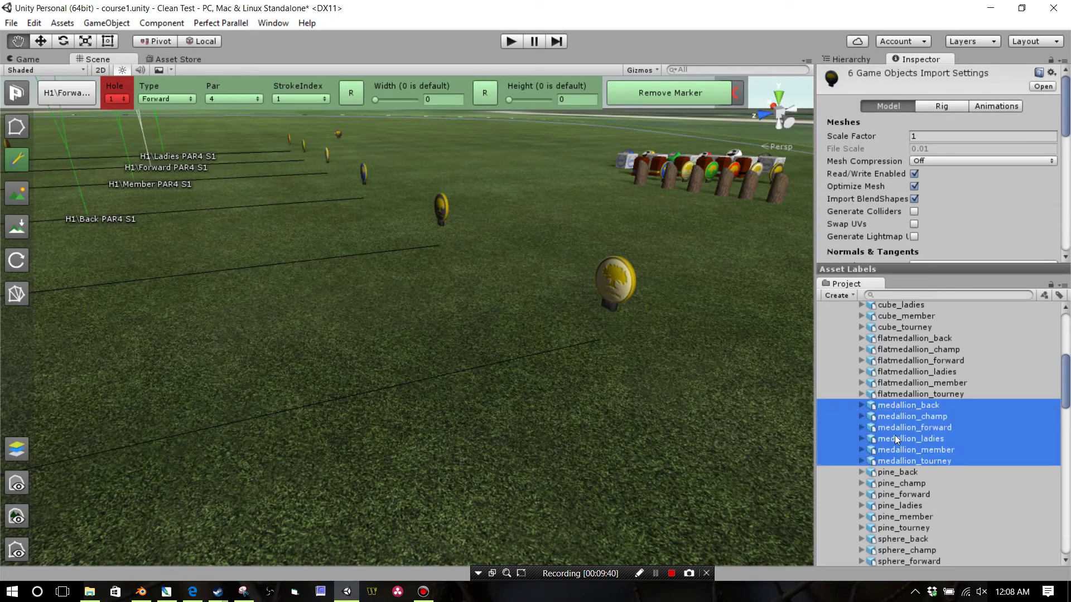
{"action": "left_click", "coordinate": [892, 405]}
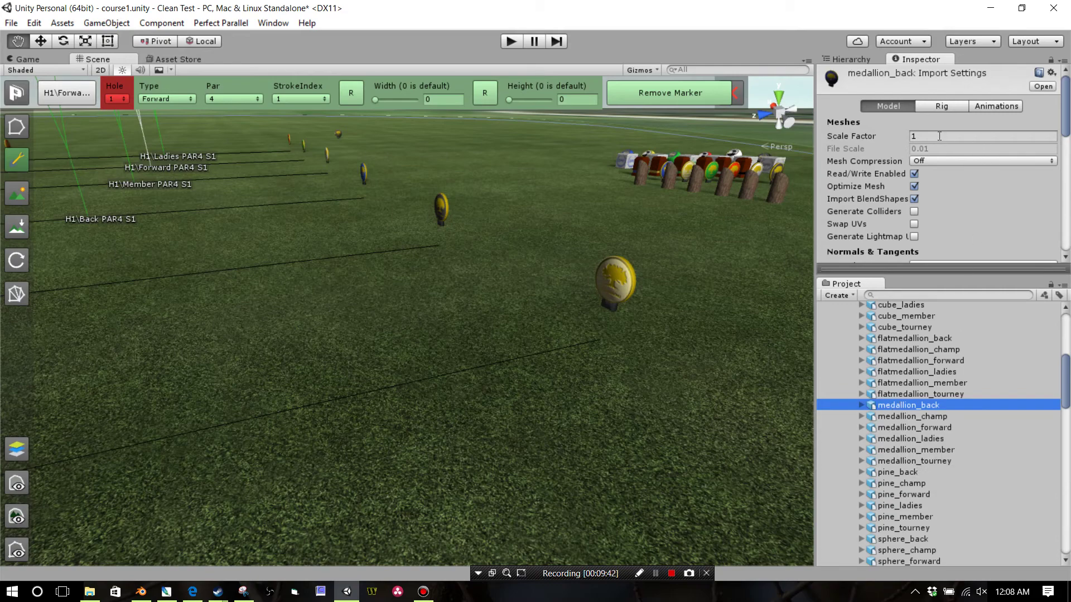
{"action": "left_click", "coordinate": [898, 139]}
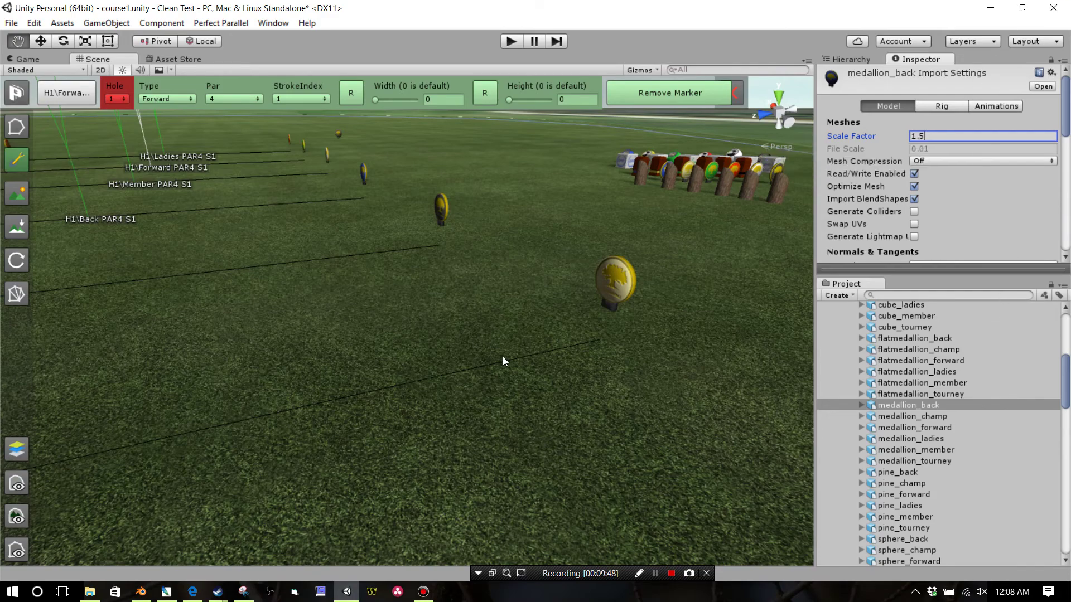
Apply the 1.5 scale factor to the medallion_back mesh.
{"action": "middle_click_drag", "start_coordinate": [502, 356], "coordinate": [523, 369]}
{"action": "scroll", "coordinate": [574, 320], "scroll_direction": "up", "scroll_amount": 3}
{"action": "middle_click_drag", "start_coordinate": [562, 316], "coordinate": [558, 318]}
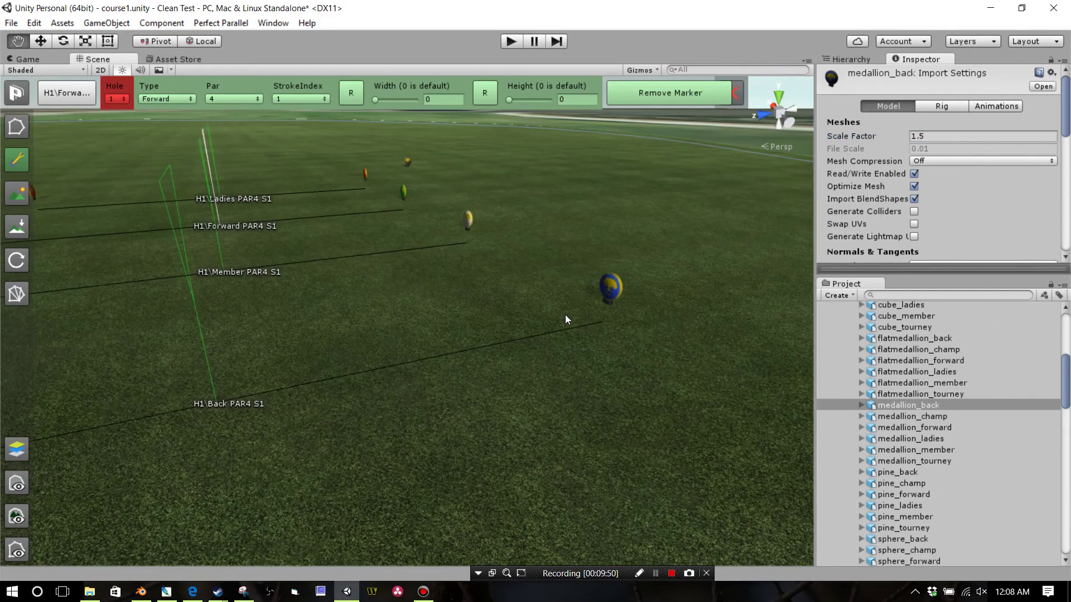
{"action": "right_click_drag", "start_coordinate": [559, 319], "coordinate": [644, 298]}
{"action": "scroll", "coordinate": [986, 200], "scroll_direction": "down", "scroll_amount": 6}
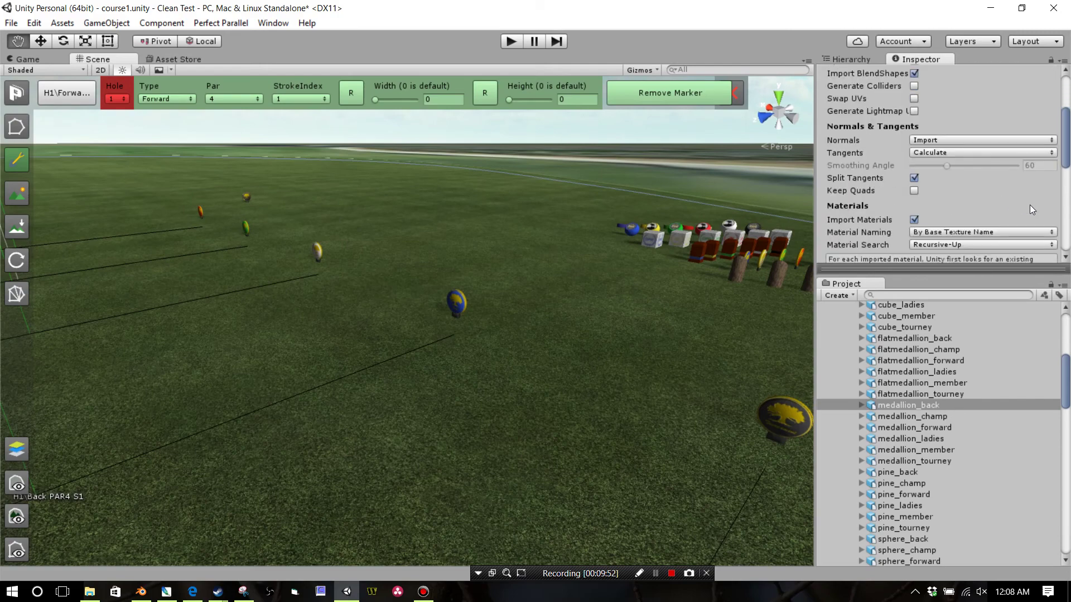
{"action": "left_click", "coordinate": [1041, 236]}
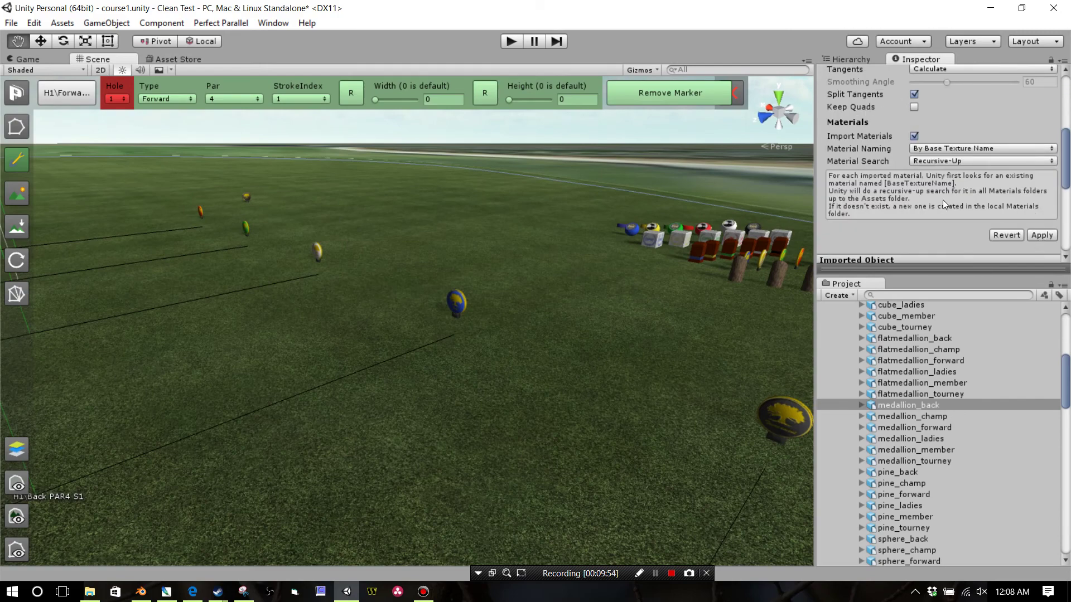
{"action": "scroll", "coordinate": [1020, 197], "scroll_direction": "down", "scroll_amount": 6}
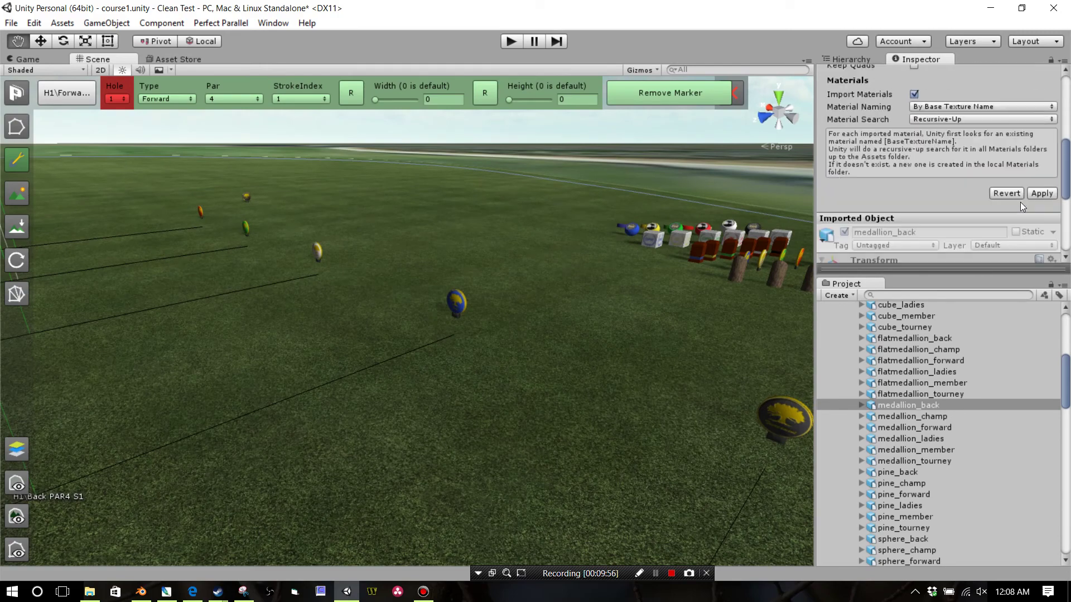
{"action": "left_click", "coordinate": [1041, 194]}
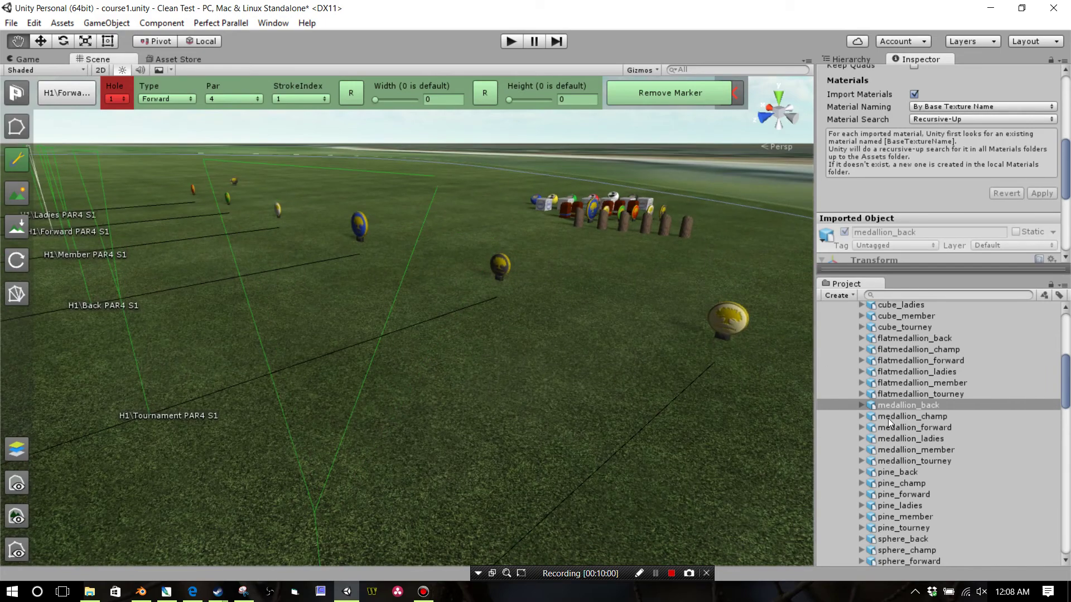
Set the medallion_champ mesh's Scale Factor to 1.5 and apply it.
{"action": "left_click", "coordinate": [888, 418]}
{"action": "scroll", "coordinate": [931, 190], "scroll_direction": "up", "scroll_amount": 6}
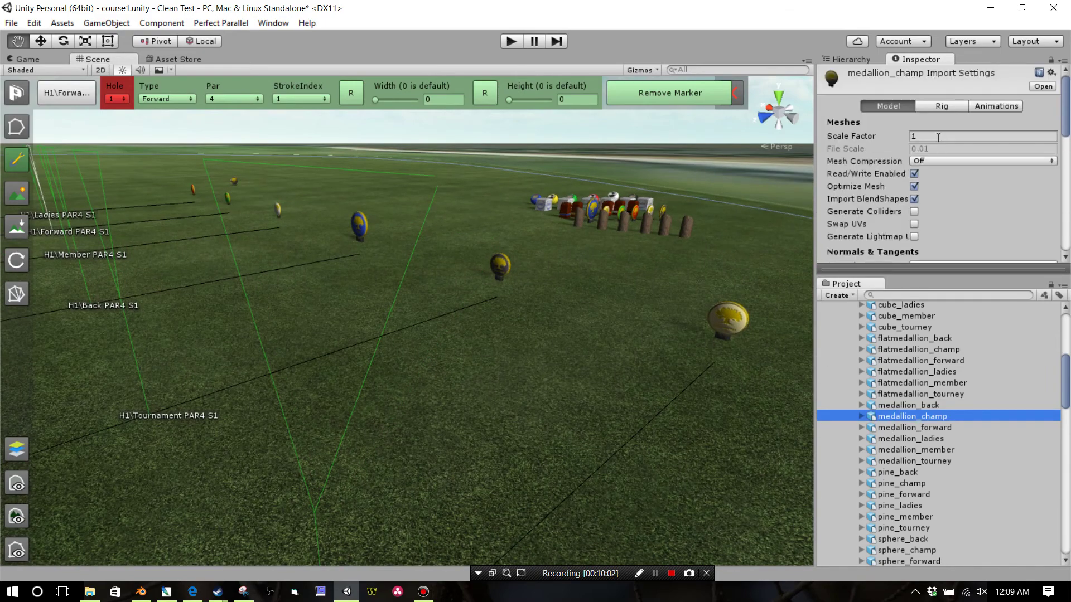
{"action": "left_click", "coordinate": [894, 138]}
{"action": "type", "text": "1.5"}
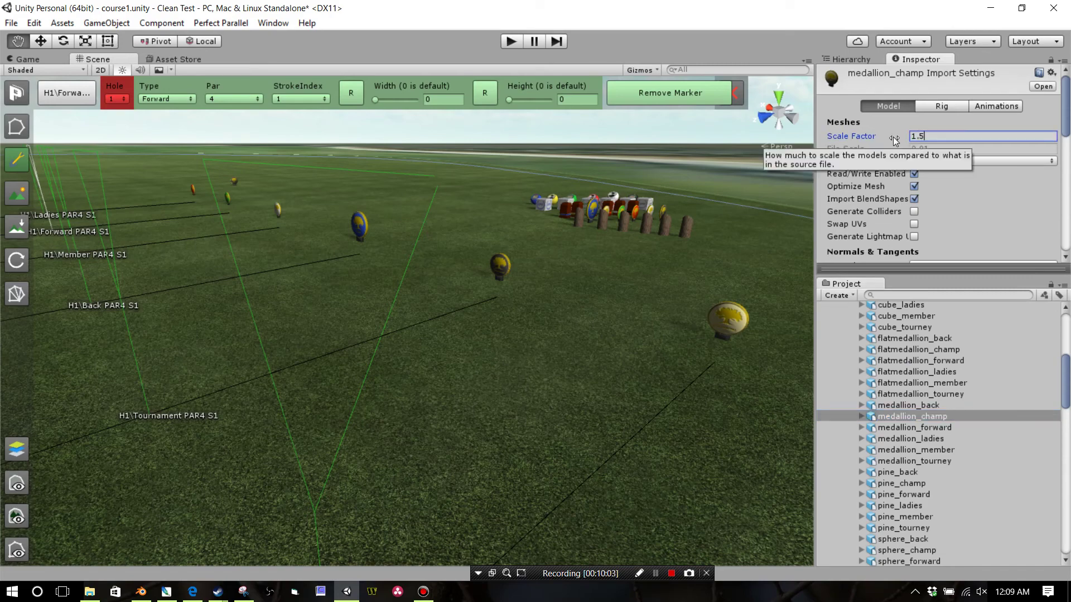
{"action": "left_click_drag", "start_coordinate": [1066, 127], "coordinate": [1063, 196]}
{"action": "left_click", "coordinate": [1049, 164]}
Orbit and zoom the Scene view to inspect the medallion markers along hole 1's tees.
{"action": "middle_click_drag", "start_coordinate": [709, 312], "coordinate": [638, 312]}
{"action": "right_click_drag", "start_coordinate": [638, 311], "coordinate": [452, 301]}
{"action": "scroll", "coordinate": [452, 302], "scroll_direction": "down", "scroll_amount": 4}
{"action": "middle_click_drag", "start_coordinate": [522, 314], "coordinate": [517, 310]}
{"action": "mouse_move", "coordinate": [517, 310]}
{"action": "right_mouse_down"}
{"action": "mouse_move", "coordinate": [609, 316]}
{"action": "mouse_move", "coordinate": [549, 339]}
{"action": "mouse_move", "coordinate": [672, 329]}
{"action": "right_mouse_up"}
{"action": "scroll", "coordinate": [609, 317], "scroll_direction": "up", "scroll_amount": 3}
{"action": "scroll", "coordinate": [670, 328], "scroll_direction": "up", "scroll_amount": 4}
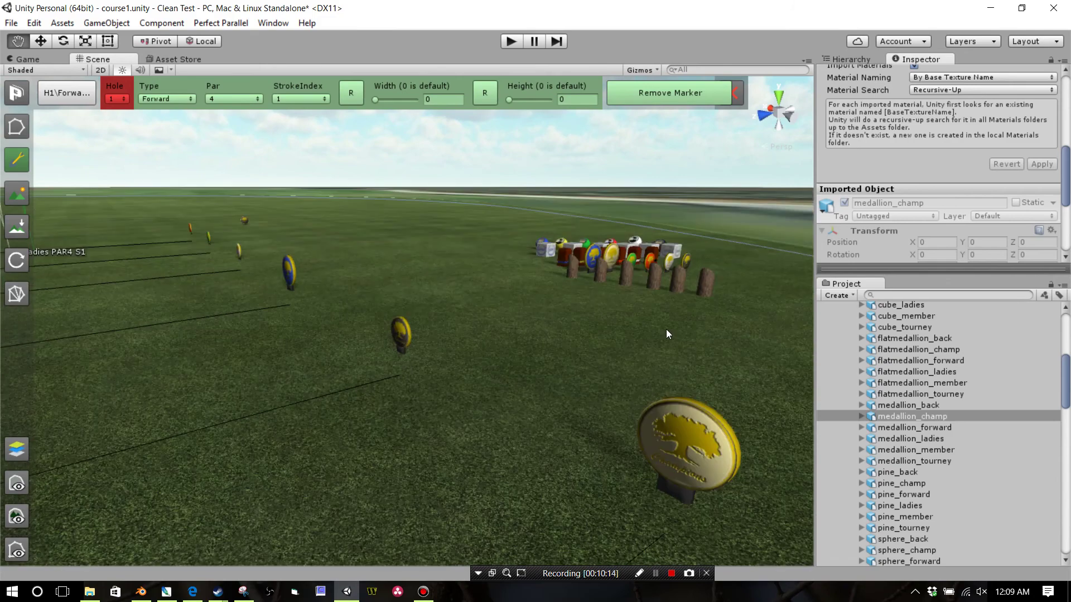
{"action": "middle_click_drag", "start_coordinate": [666, 329], "coordinate": [656, 333]}
{"action": "scroll", "coordinate": [657, 333], "scroll_direction": "down", "scroll_amount": 1}
{"action": "scroll", "coordinate": [657, 332], "scroll_direction": "down", "scroll_amount": 3}
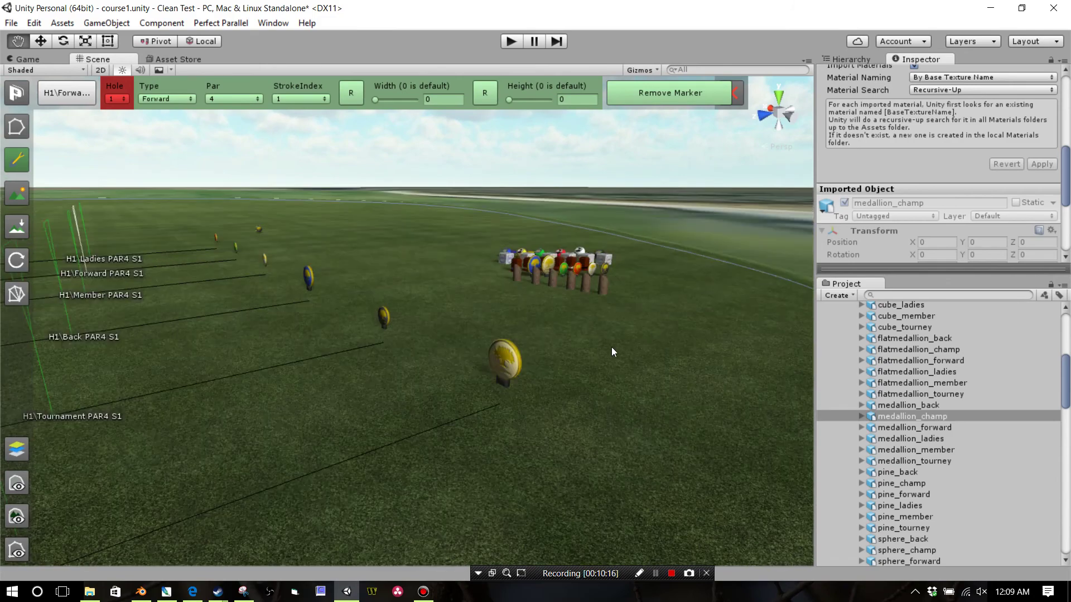
{"action": "mouse_move", "coordinate": [609, 349]}
{"action": "right_mouse_down"}
{"action": "mouse_move", "coordinate": [580, 336]}
{"action": "mouse_move", "coordinate": [643, 336]}
{"action": "mouse_move", "coordinate": [570, 329]}
{"action": "mouse_move", "coordinate": [503, 369]}
{"action": "mouse_move", "coordinate": [484, 361]}
{"action": "right_mouse_up"}
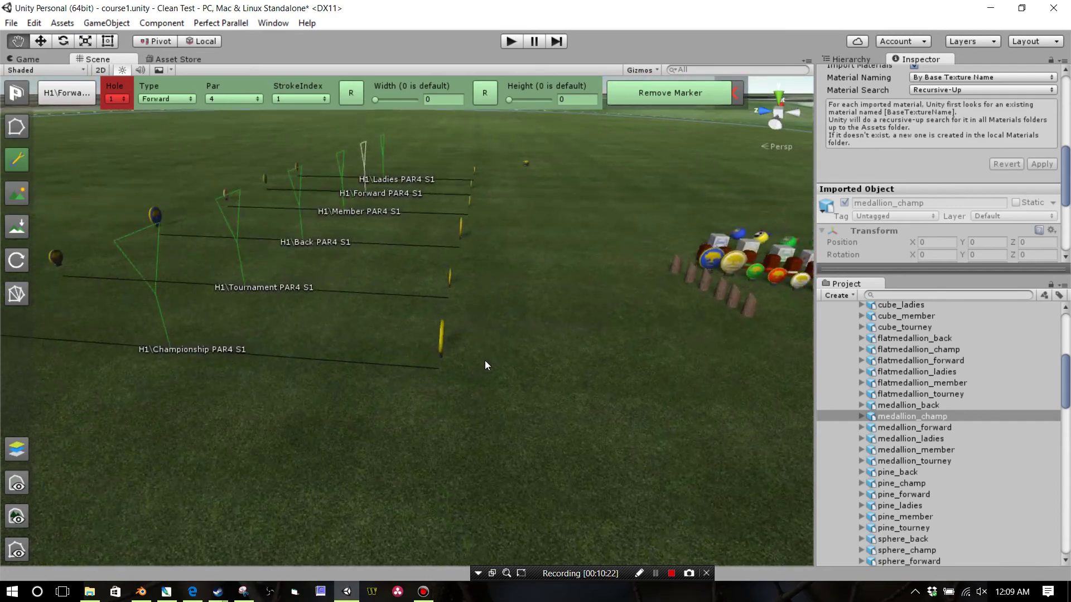
Collapse Materials and Meshes and expand PSDs, revealing the Textures folder with sphere2.
{"action": "scroll", "coordinate": [853, 329], "scroll_direction": "up", "scroll_amount": 5}
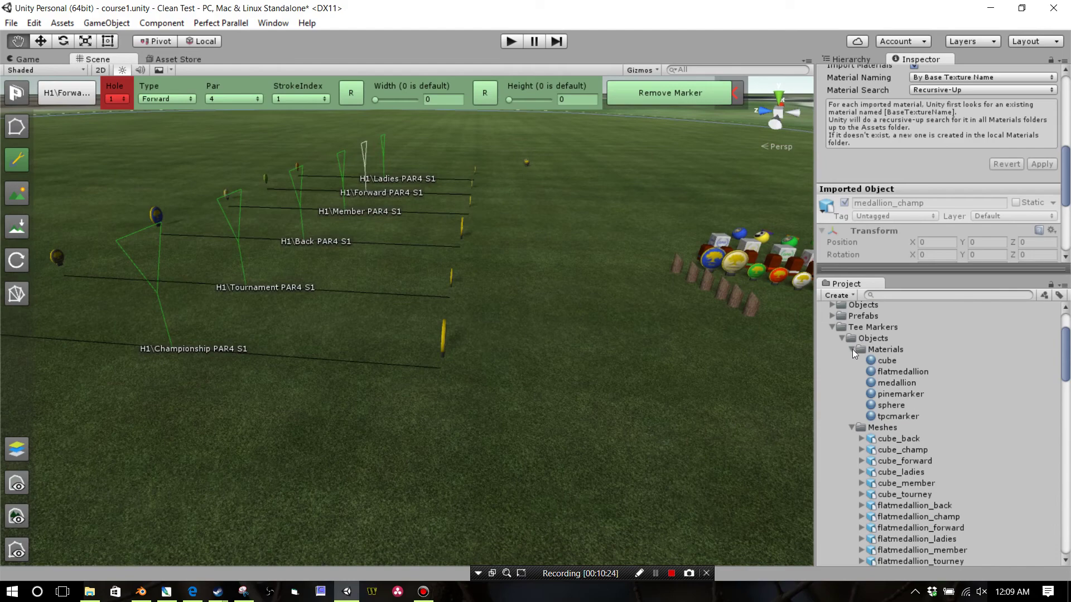
{"action": "left_click", "coordinate": [851, 349]}
{"action": "left_click", "coordinate": [852, 361]}
{"action": "left_click", "coordinate": [852, 371]}
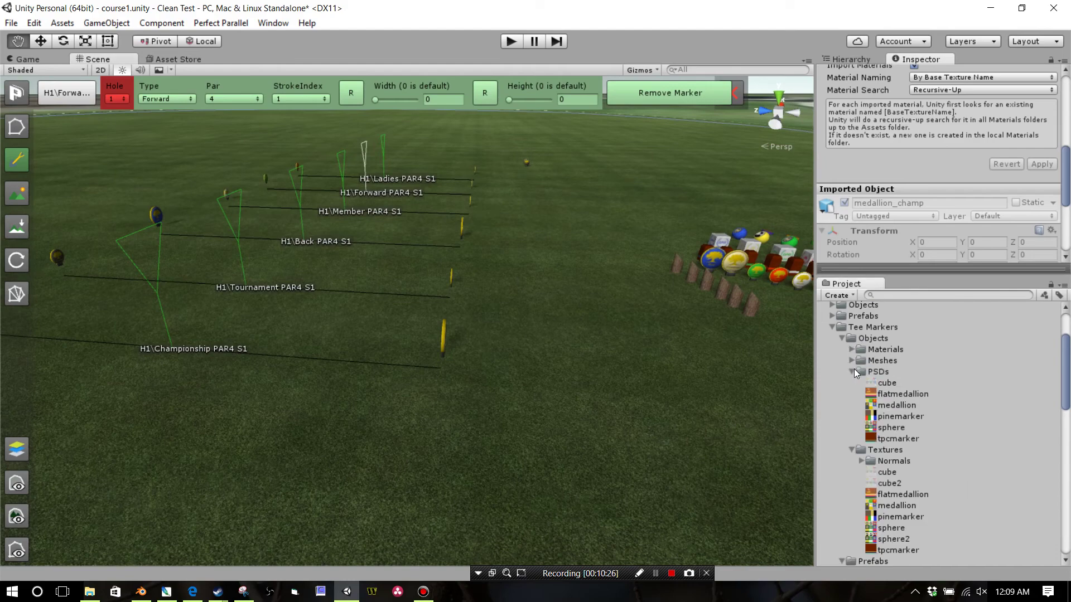
{"action": "scroll", "coordinate": [891, 416], "scroll_direction": "down", "scroll_amount": 2}
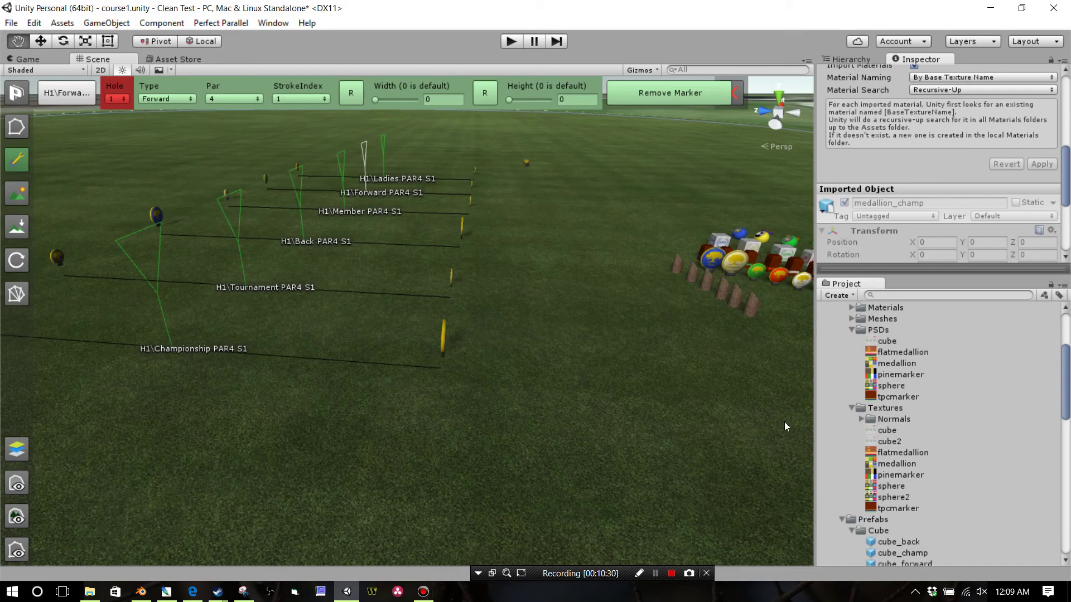
{"action": "scroll", "coordinate": [882, 416], "scroll_direction": "down", "scroll_amount": 2}
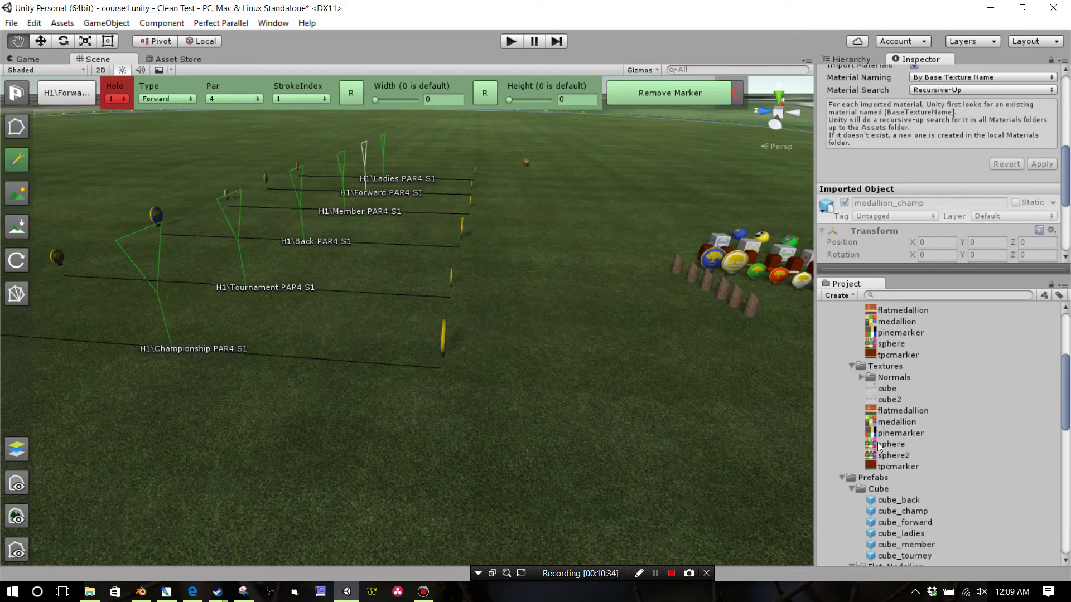
{"action": "scroll", "coordinate": [877, 419], "scroll_direction": "up", "scroll_amount": 2}
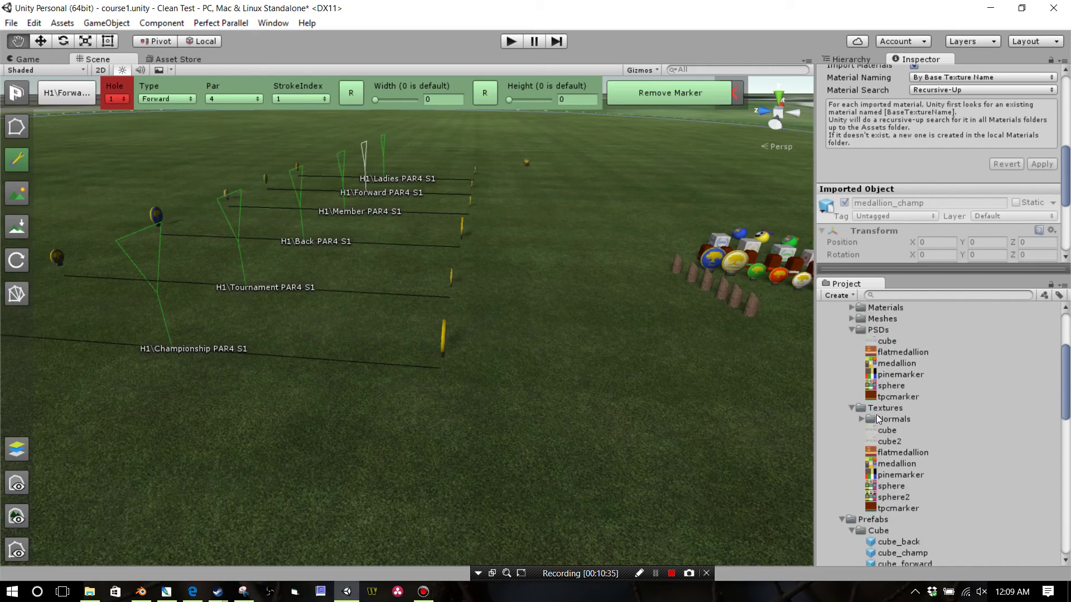
{"action": "right_click_drag", "start_coordinate": [602, 384], "coordinate": [661, 363]}
{"action": "middle_click_drag", "start_coordinate": [660, 363], "coordinate": [638, 375]}
{"action": "scroll", "coordinate": [638, 376], "scroll_direction": "up", "scroll_amount": 3}
{"action": "scroll", "coordinate": [636, 371], "scroll_direction": "up", "scroll_amount": 3}
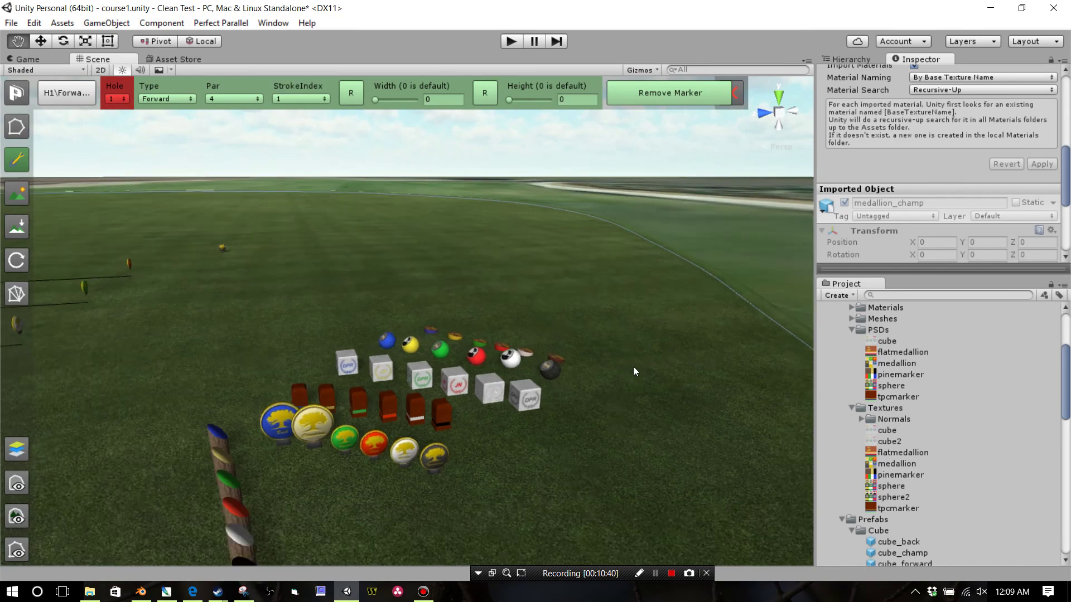
{"action": "scroll", "coordinate": [630, 378], "scroll_direction": "up", "scroll_amount": 5}
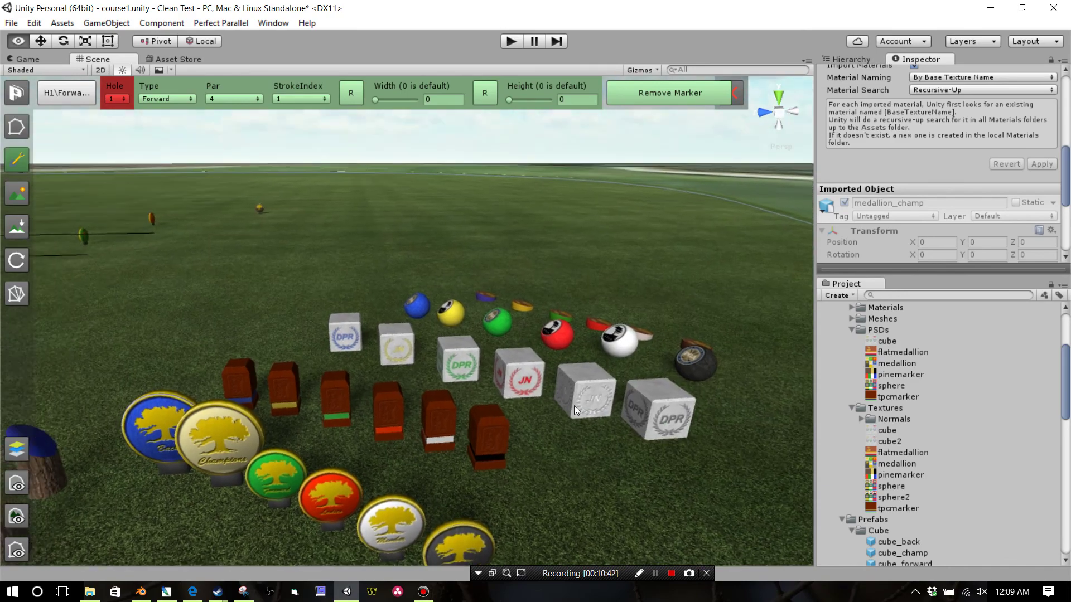
{"action": "scroll", "coordinate": [565, 398], "scroll_direction": "down", "scroll_amount": 3}
{"action": "scroll", "coordinate": [566, 398], "scroll_direction": "up", "scroll_amount": 5}
{"action": "scroll", "coordinate": [566, 398], "scroll_direction": "down", "scroll_amount": 6}
{"action": "mouse_move", "coordinate": [566, 398]}
{"action": "right_mouse_down"}
{"action": "mouse_move", "coordinate": [514, 410]}
{"action": "mouse_move", "coordinate": [434, 404]}
{"action": "mouse_move", "coordinate": [530, 409]}
{"action": "mouse_move", "coordinate": [507, 406]}
{"action": "right_mouse_up"}
{"action": "left_click_drag", "start_coordinate": [507, 410], "coordinate": [544, 388], "text": "alt"}
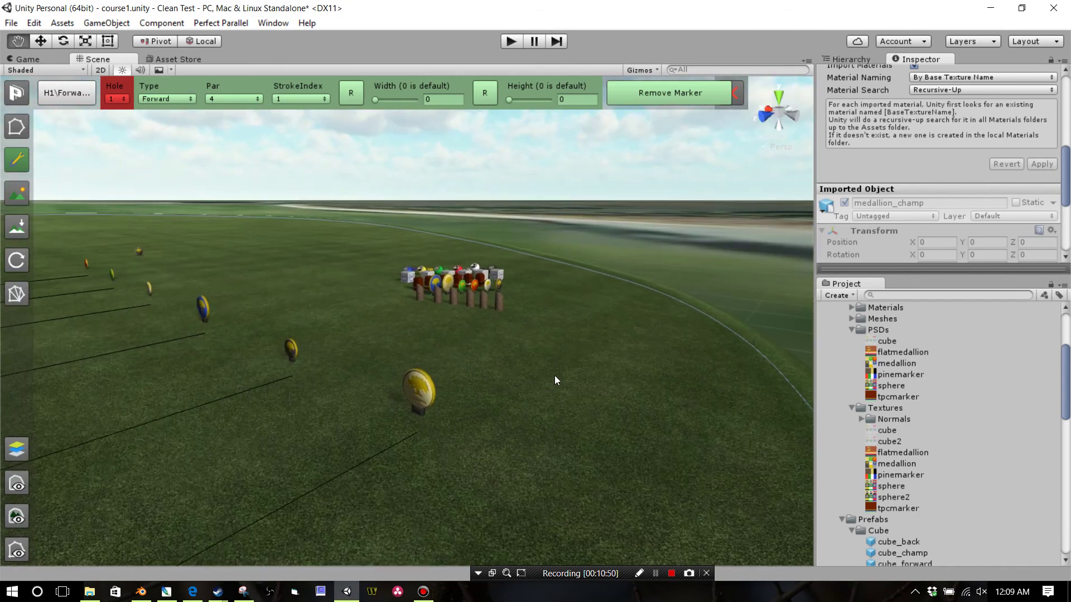
{"action": "left_click_drag", "start_coordinate": [558, 377], "coordinate": [501, 380], "text": "alt"}
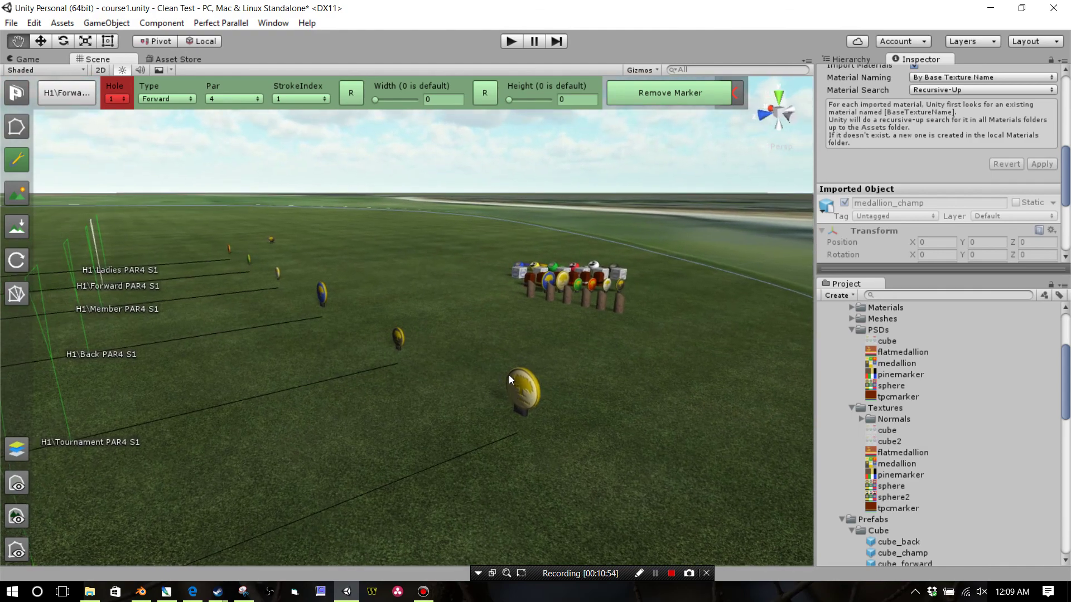
{"action": "mouse_move", "coordinate": [504, 396]}
{"action": "left_mouse_down", "text": "alt"}
{"action": "mouse_move", "coordinate": [450, 390]}
{"action": "mouse_move", "coordinate": [497, 394]}
{"action": "mouse_move", "coordinate": [483, 392]}
{"action": "mouse_move", "coordinate": [513, 368]}
{"action": "mouse_move", "coordinate": [566, 361]}
{"action": "left_mouse_up", "text": "alt"}
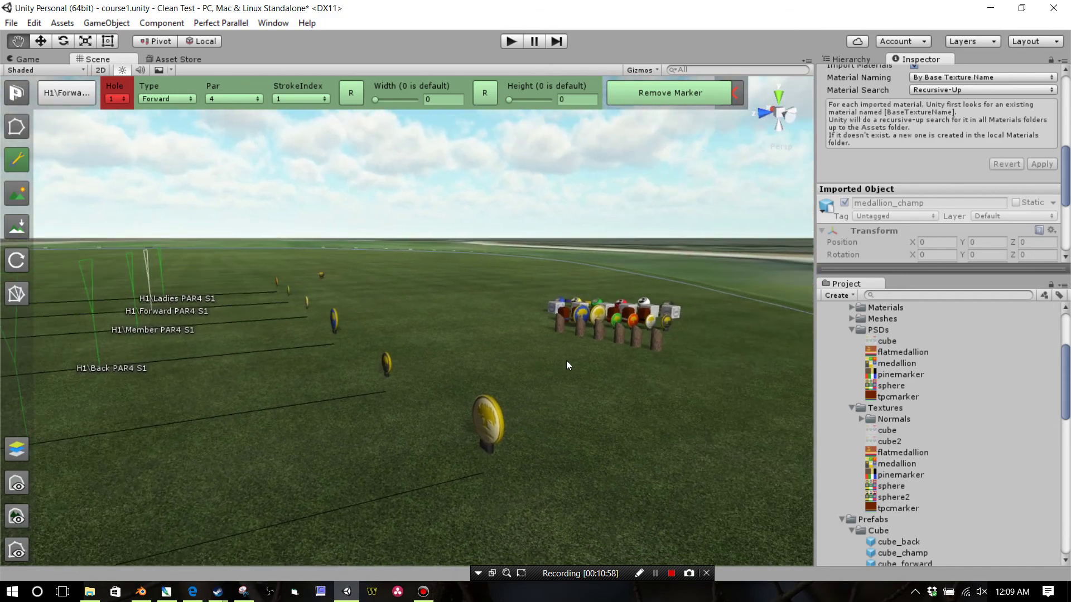